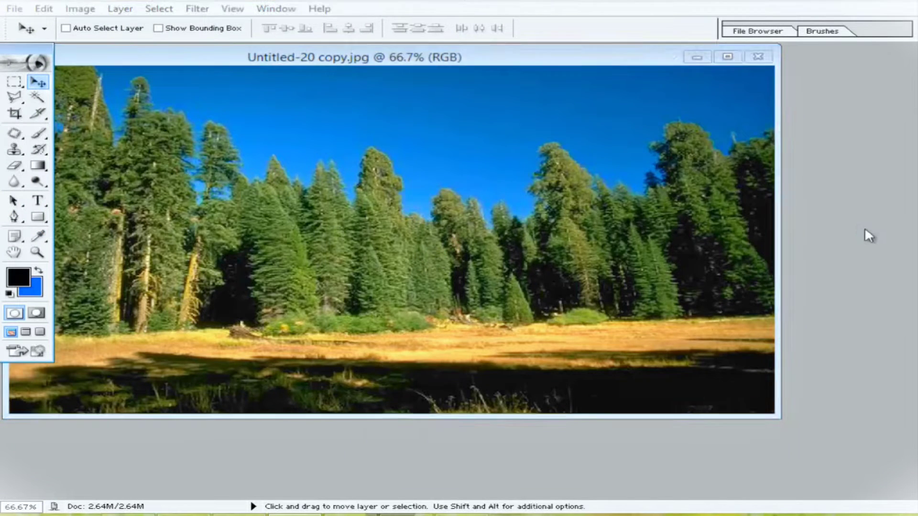
Open the photo IMG_0758.JPG from New folder inside New PHOTOS WOLL and 2022 on drive D.
{"action": "key", "text": "ctrl+o"}
{"action": "double_click", "coordinate": [491, 133]}
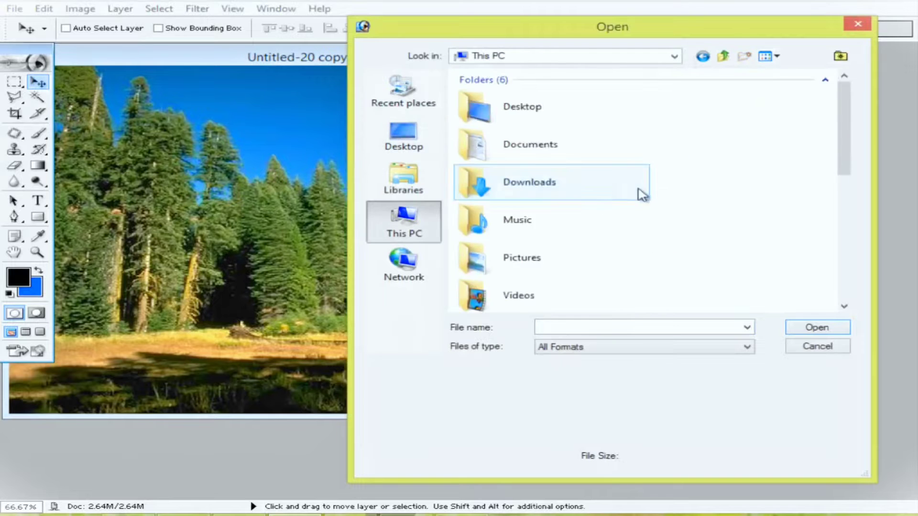
{"action": "scroll", "coordinate": [640, 195], "scroll_direction": "down", "scroll_amount": 5}
{"action": "double_click", "coordinate": [558, 188]}
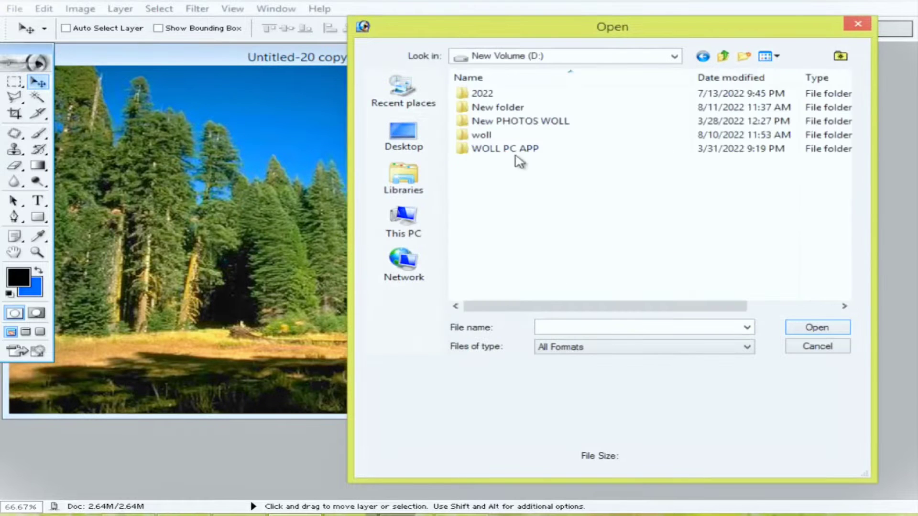
{"action": "double_click", "coordinate": [526, 122]}
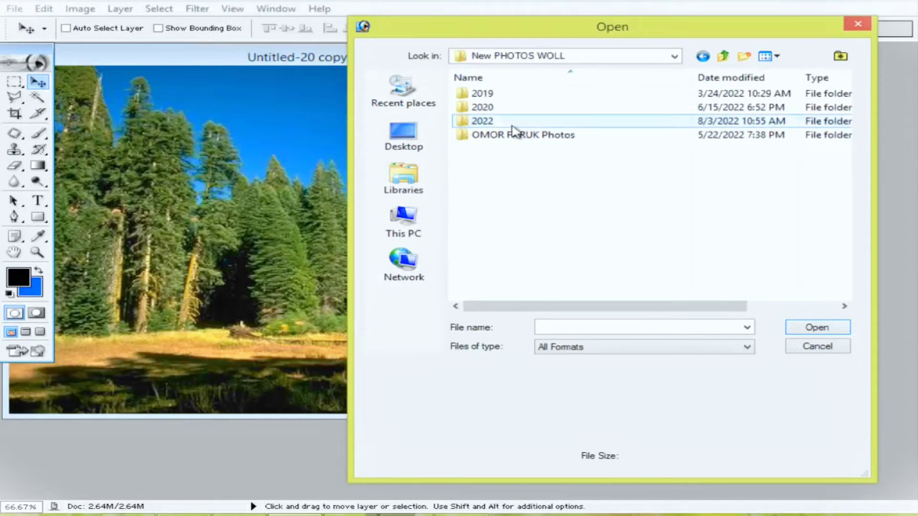
{"action": "double_click", "coordinate": [512, 133]}
{"action": "left_click", "coordinate": [493, 163]}
{"action": "double_click", "coordinate": [483, 107]}
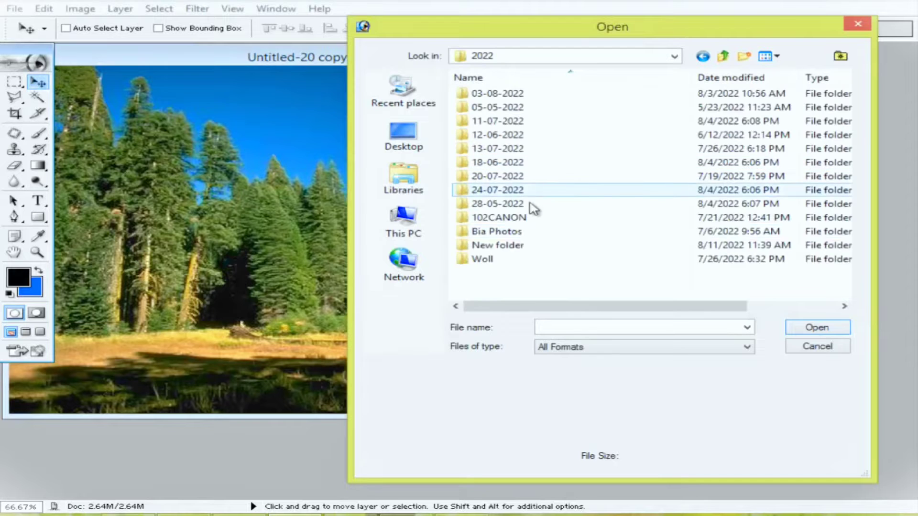
{"action": "double_click", "coordinate": [509, 243]}
{"action": "scroll", "coordinate": [567, 202], "scroll_direction": "down", "scroll_amount": 5}
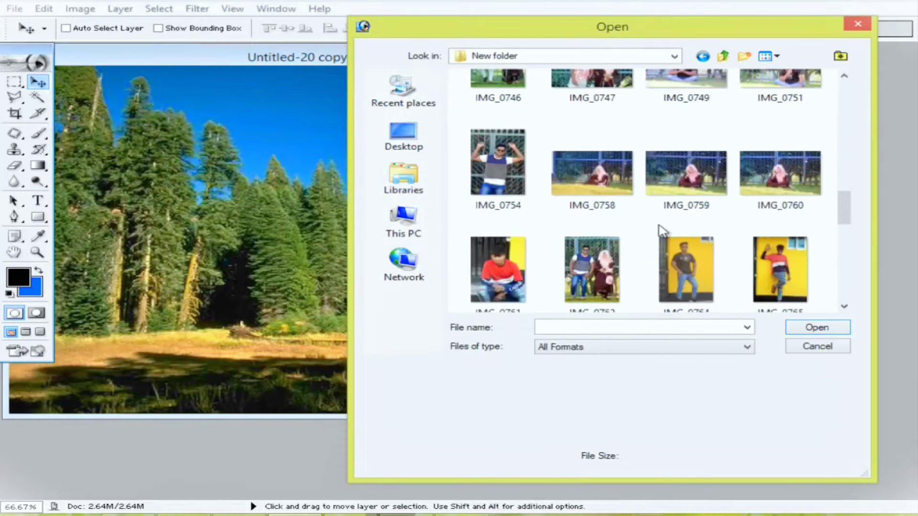
{"action": "double_click", "coordinate": [686, 164]}
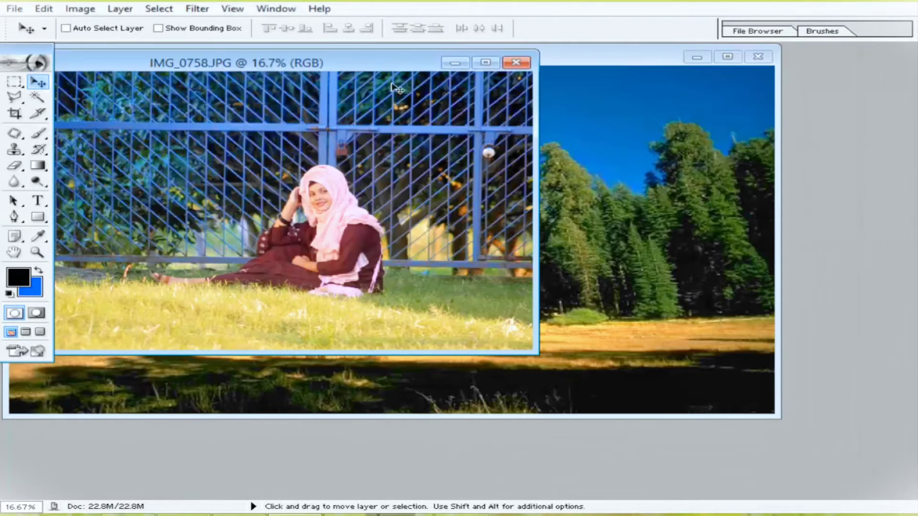
Move the IMG_0758.JPG window over the forest image and maximize it.
{"action": "left_click_drag", "start_coordinate": [381, 64], "coordinate": [686, 107]}
{"action": "scroll", "coordinate": [686, 107], "scroll_direction": "down", "scroll_amount": 3}
{"action": "left_click", "coordinate": [790, 107]}
{"action": "scroll", "coordinate": [739, 168], "scroll_direction": "up", "scroll_amount": 4}
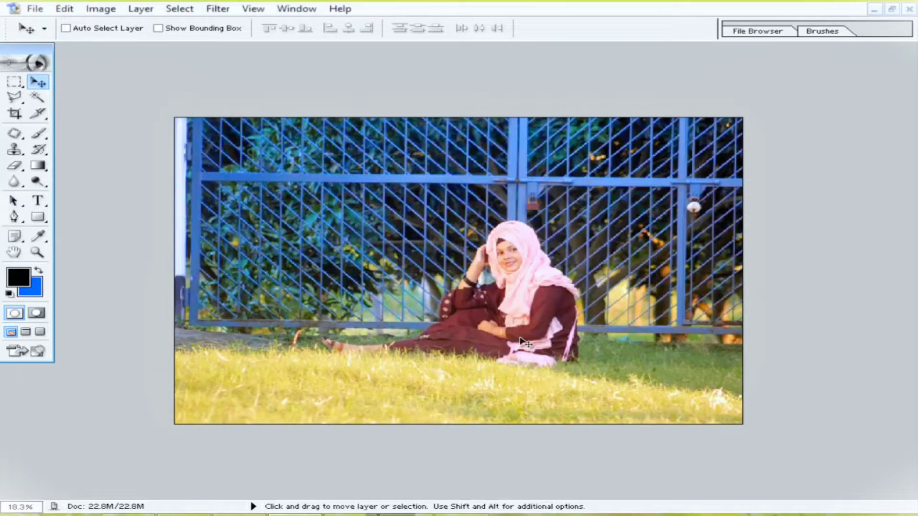
{"action": "scroll", "coordinate": [744, 172], "scroll_direction": "up", "scroll_amount": 1}
Start a Pen tool path at the photo's left edge and trace along the grass line below the fence to the skirt.
{"action": "key", "text": "p"}
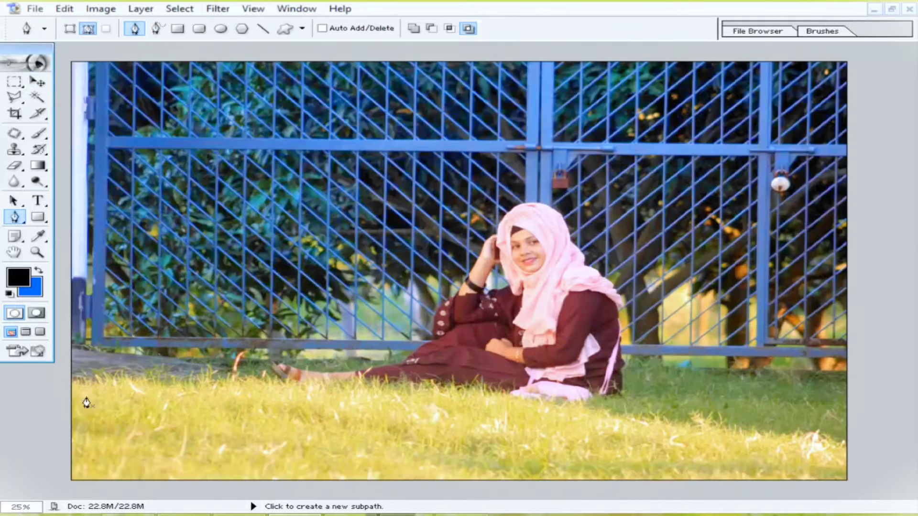
{"action": "left_click", "coordinate": [105, 355]}
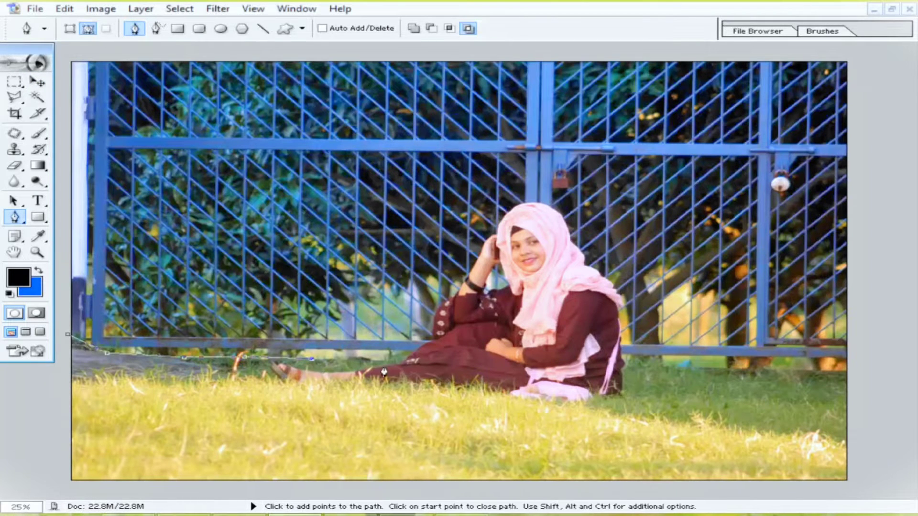
{"action": "left_click", "coordinate": [380, 367], "text": "ctrl"}
{"action": "left_click", "coordinate": [386, 365], "text": "ctrl"}
{"action": "left_click", "coordinate": [405, 353]}
{"action": "left_click", "coordinate": [476, 342]}
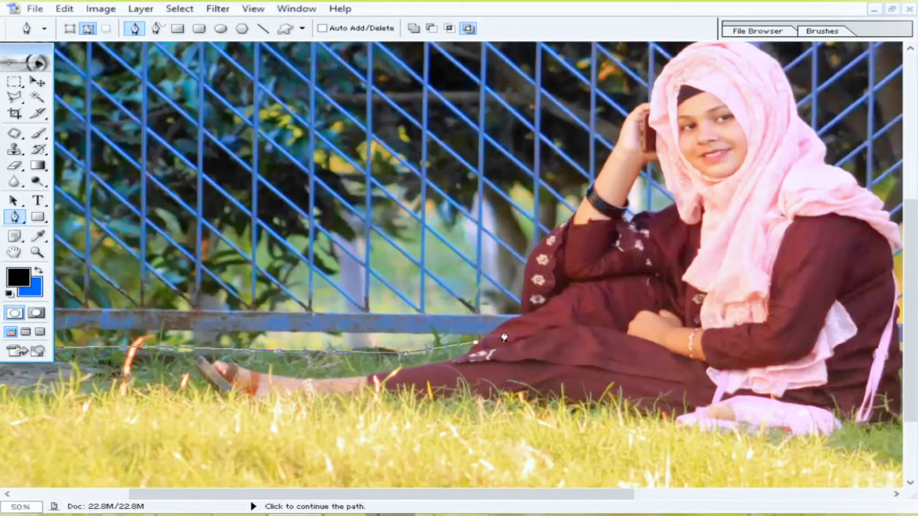
Continue the path up the raised knee and along the embroidered edge of the dress toward the elbow.
{"action": "left_click", "coordinate": [511, 323]}
{"action": "left_click", "coordinate": [522, 314]}
{"action": "left_click", "coordinate": [563, 280], "text": "ctrl"}
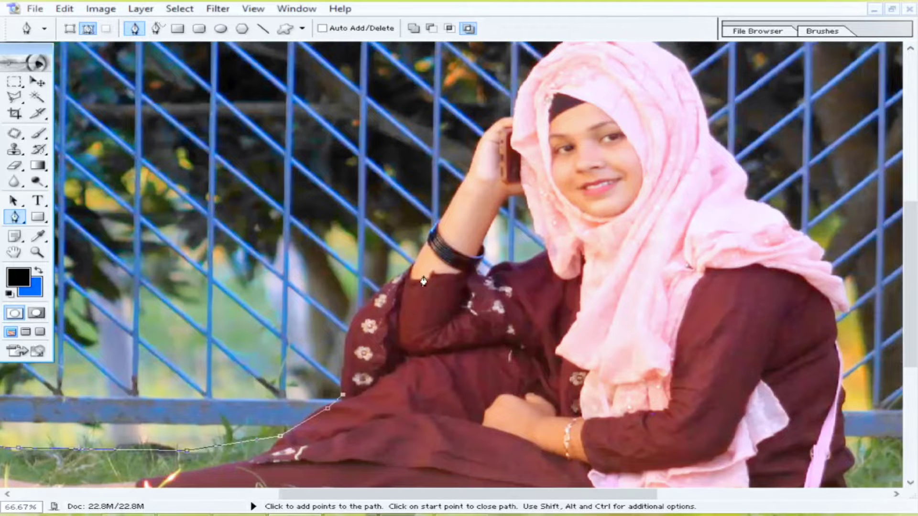
{"action": "left_click", "coordinate": [389, 282], "text": "alt"}
{"action": "left_click", "coordinate": [405, 268]}
{"action": "left_click", "coordinate": [423, 277], "text": "ctrl"}
{"action": "key", "text": "ctrl+z"}
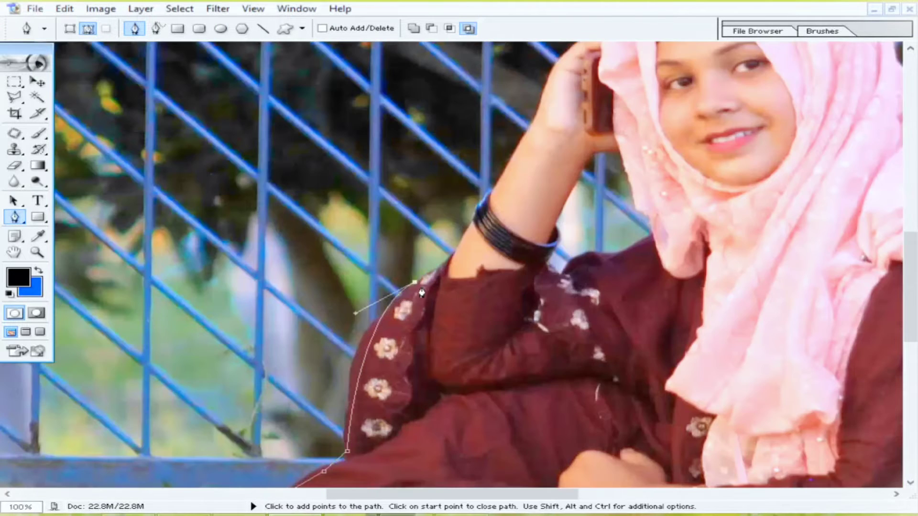
Trace the path past the bangles, up the forearm and around the hand to the top of the headscarf.
{"action": "left_click_drag", "start_coordinate": [439, 292], "coordinate": [491, 364]}
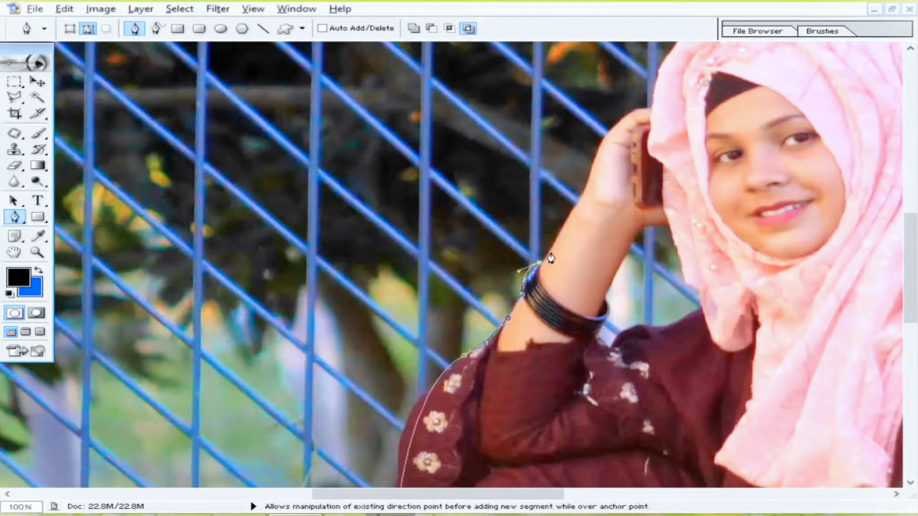
{"action": "left_click_drag", "start_coordinate": [577, 209], "coordinate": [491, 276]}
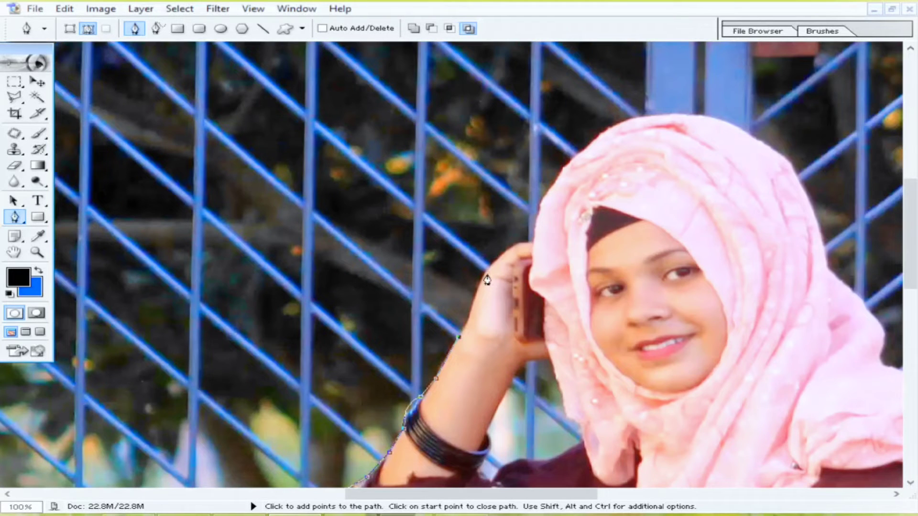
{"action": "left_click_drag", "start_coordinate": [544, 249], "coordinate": [516, 308]}
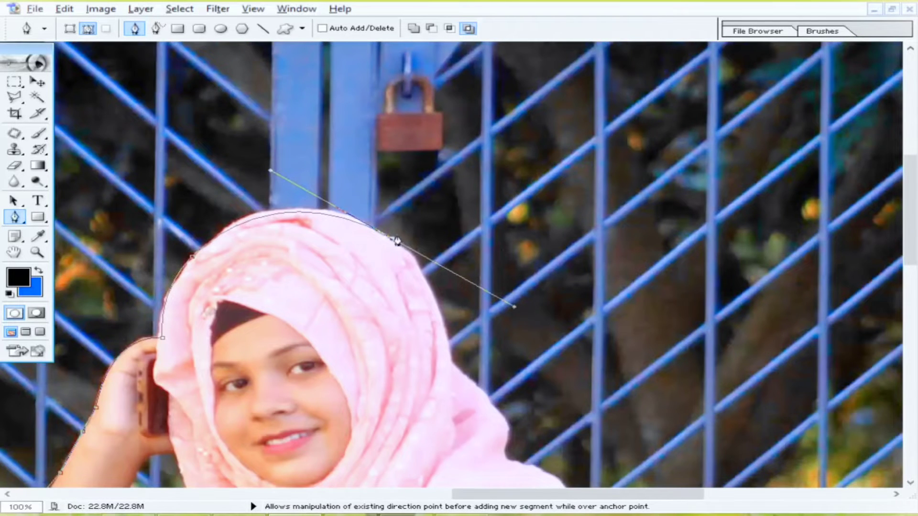
Trace the path down the back of the headscarf and over the shoulder to the scarf's end.
{"action": "left_click_drag", "start_coordinate": [451, 327], "coordinate": [390, 309]}
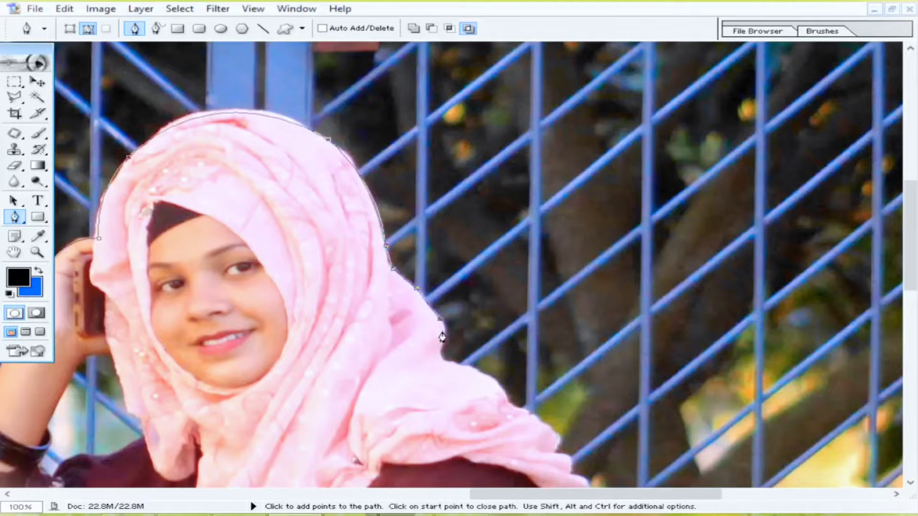
{"action": "left_click", "coordinate": [510, 408], "text": "ctrl+alt"}
{"action": "left_click_drag", "start_coordinate": [421, 334], "coordinate": [325, 321]}
{"action": "left_click", "coordinate": [381, 255], "text": "ctrl"}
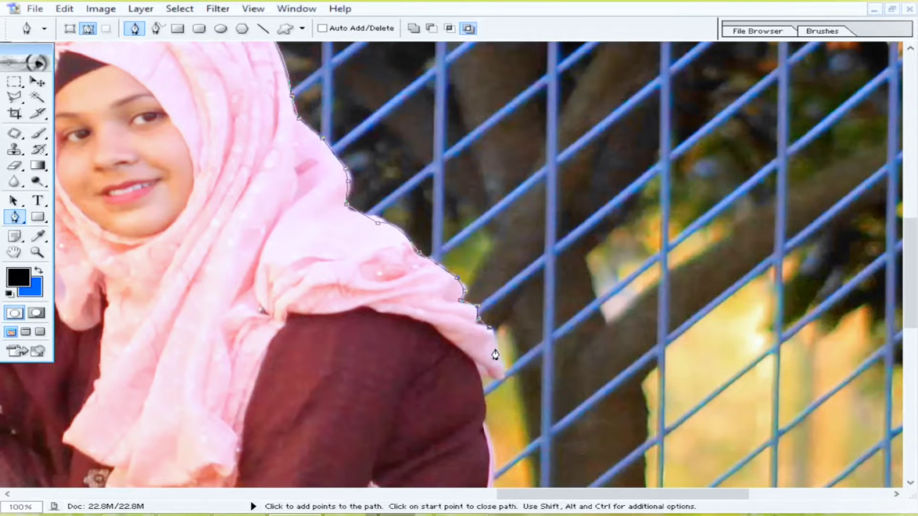
Trace the path down the woman's back past the fence rail, and undo the anchor points placed below the rail.
{"action": "left_click_drag", "start_coordinate": [481, 445], "coordinate": [467, 316]}
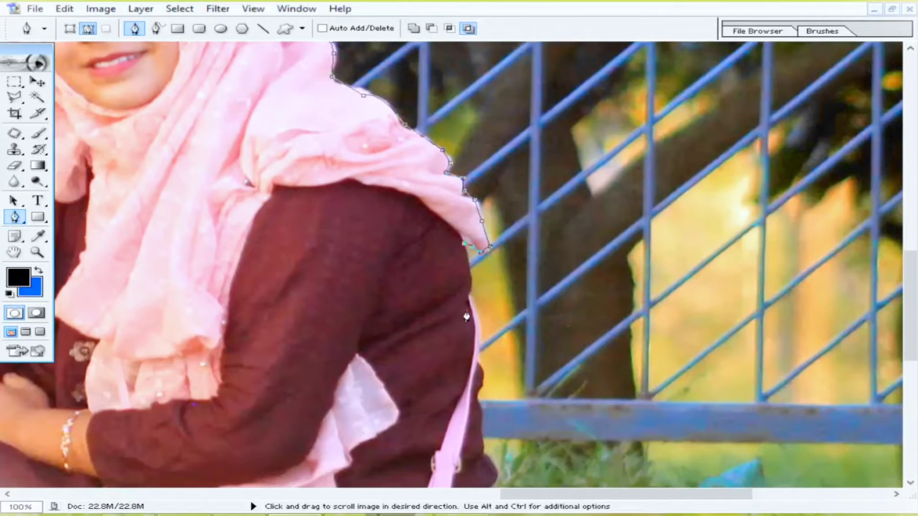
{"action": "left_click_drag", "start_coordinate": [479, 370], "coordinate": [430, 201]}
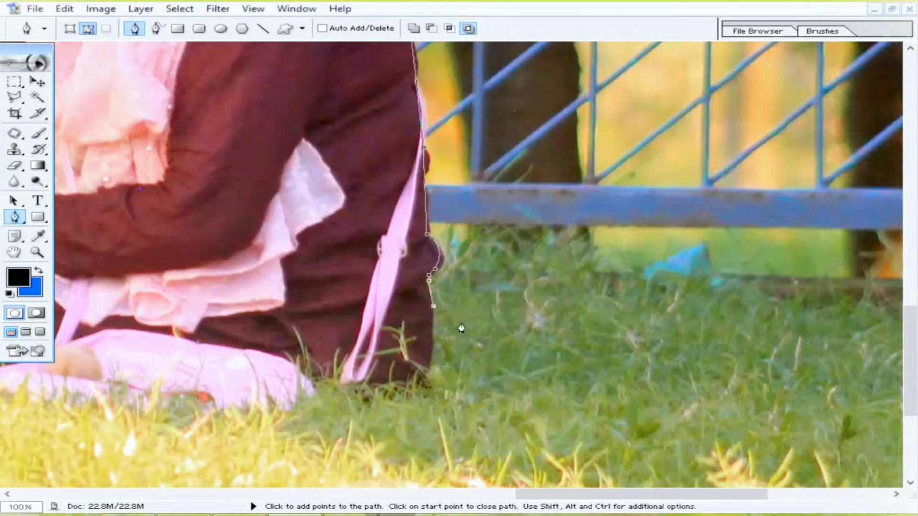
{"action": "key", "text": "ctrl+alt+z"}
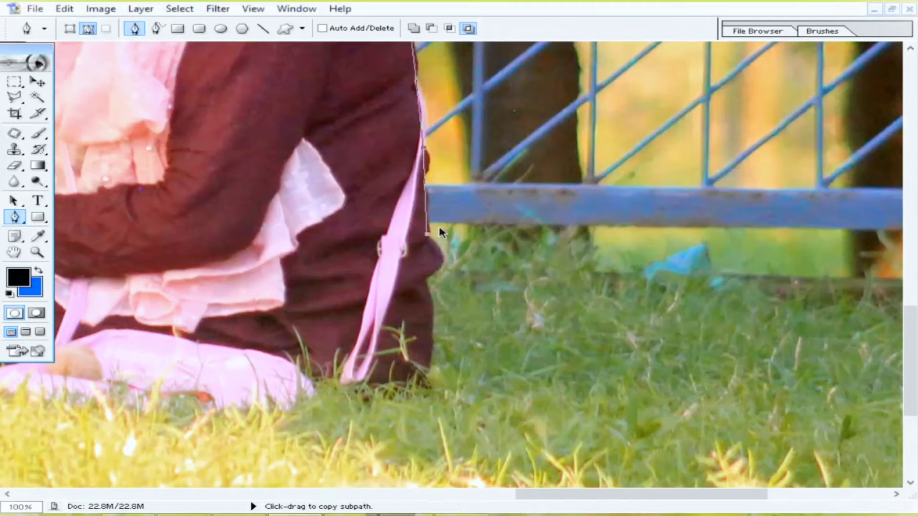
Extend the path from the woman's back along the underside of the fence rail to just beyond the photo's right edge.
{"action": "left_click", "coordinate": [541, 226]}
{"action": "left_click", "coordinate": [609, 232], "text": "alt"}
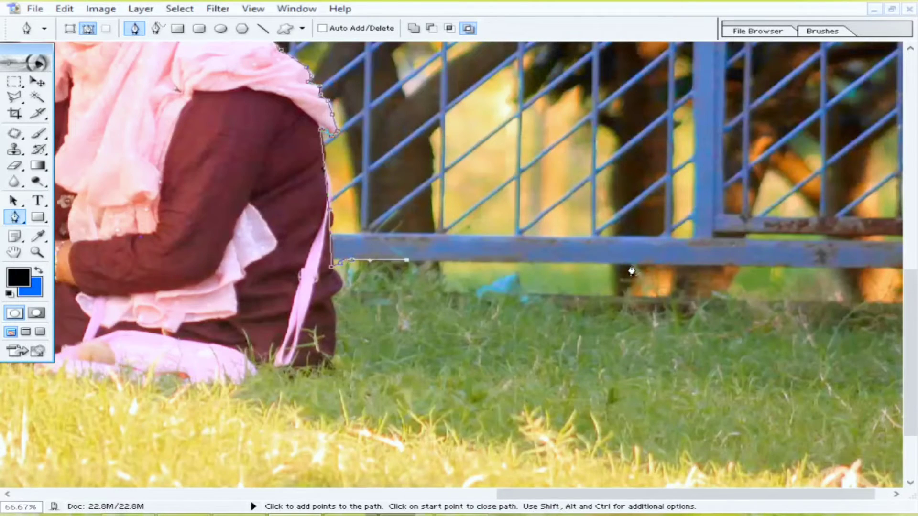
{"action": "left_click", "coordinate": [632, 265]}
{"action": "left_click", "coordinate": [683, 278], "text": "alt"}
{"action": "left_click", "coordinate": [684, 302], "text": "alt"}
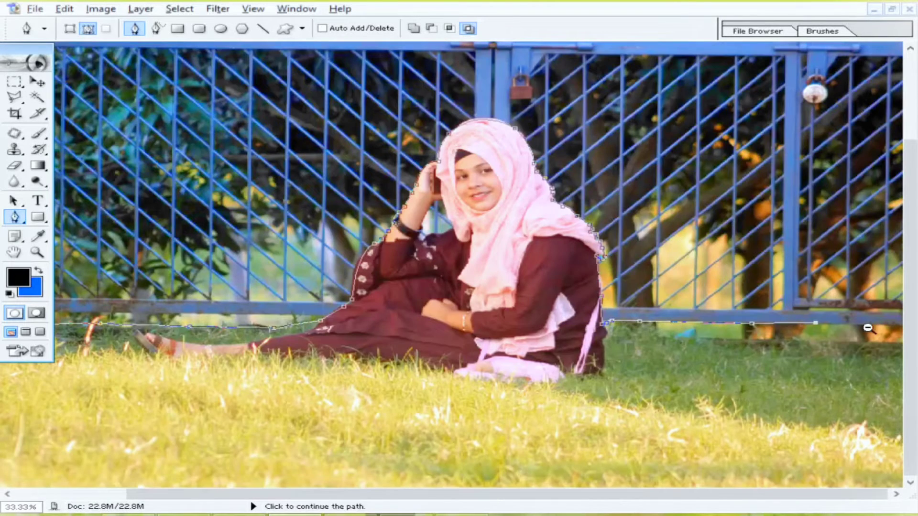
{"action": "key", "text": "ctrl+minus"}
{"action": "left_click", "coordinate": [881, 358]}
Carry the path around the upper fence background and back to its starting point, closing it.
{"action": "left_click", "coordinate": [865, 291], "text": "alt"}
{"action": "left_click", "coordinate": [812, 148]}
{"action": "left_click_drag", "start_coordinate": [736, 96], "coordinate": [663, 94]}
{"action": "left_click_drag", "start_coordinate": [378, 84], "coordinate": [303, 82]}
{"action": "left_click_drag", "start_coordinate": [166, 73], "coordinate": [121, 98]}
{"action": "left_click_drag", "start_coordinate": [110, 178], "coordinate": [111, 215]}
{"action": "left_click", "coordinate": [138, 284]}
{"action": "left_click", "coordinate": [198, 313]}
Convert the closed path around the fence background into a selection.
{"action": "right_click", "coordinate": [419, 238]}
{"action": "left_click", "coordinate": [493, 303]}
{"action": "left_click", "coordinate": [554, 203]}
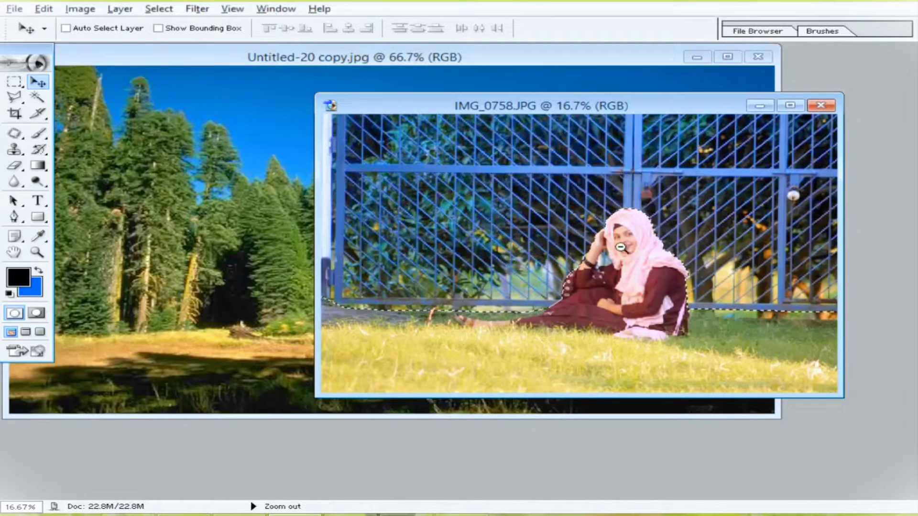
Clear the selected fence background to the blue background color.
{"action": "left_click_drag", "start_coordinate": [606, 185], "coordinate": [550, 211]}
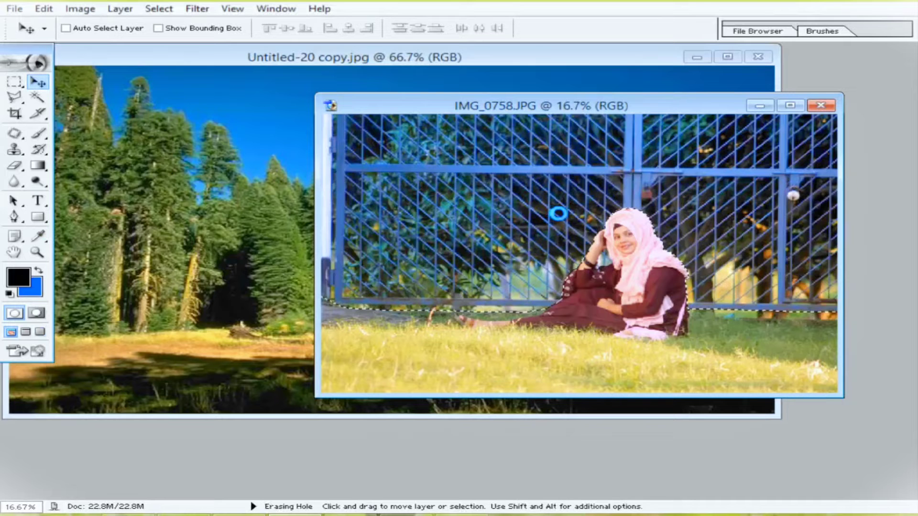
{"action": "key", "text": "ctrl+z"}
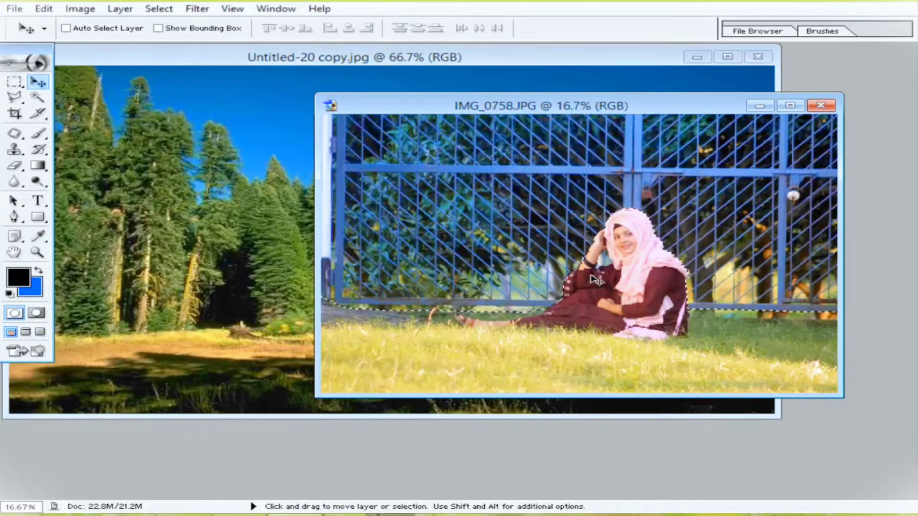
{"action": "left_click", "coordinate": [598, 333]}
{"action": "key", "text": "Return"}
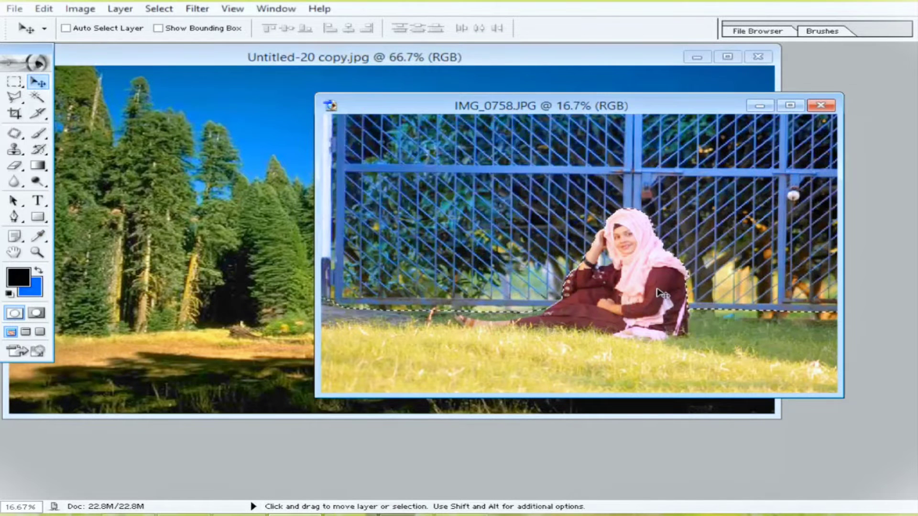
{"action": "left_click", "coordinate": [650, 285]}
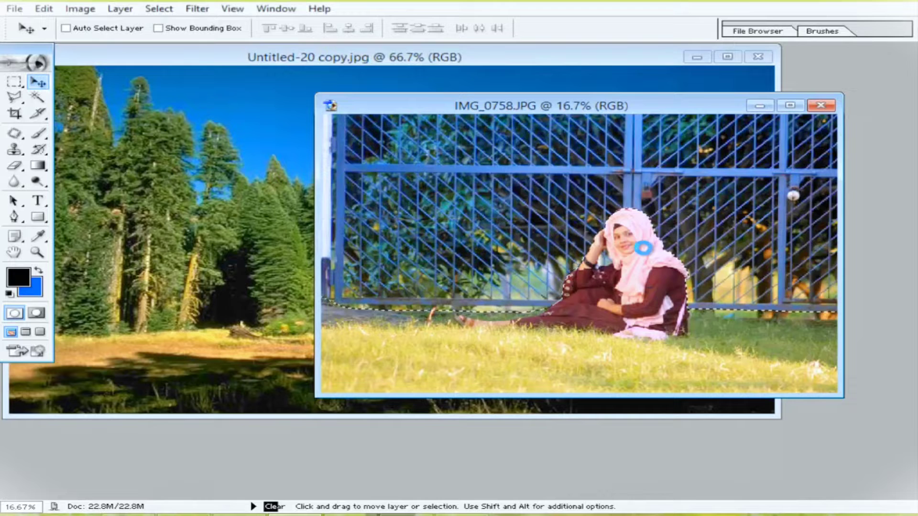
Copy the blue-backed photo into Untitled-20 copy.jpg as a new layer.
{"action": "left_click_drag", "start_coordinate": [643, 247], "coordinate": [308, 249]}
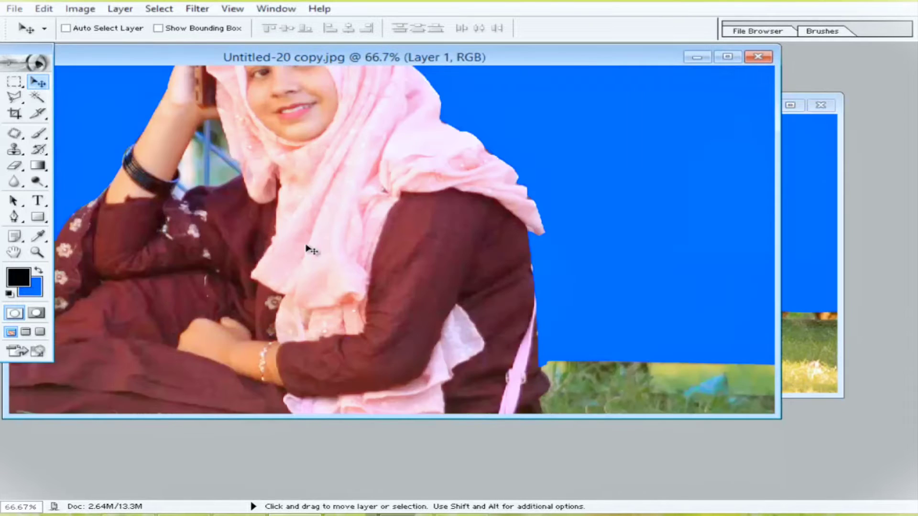
{"action": "key", "text": "ctrl+minus"}
{"action": "key", "text": "ctrl+minus"}
Scale the photo layer down with Free Transform until it spans the full width of the forest image.
{"action": "key", "text": "ctrl+t"}
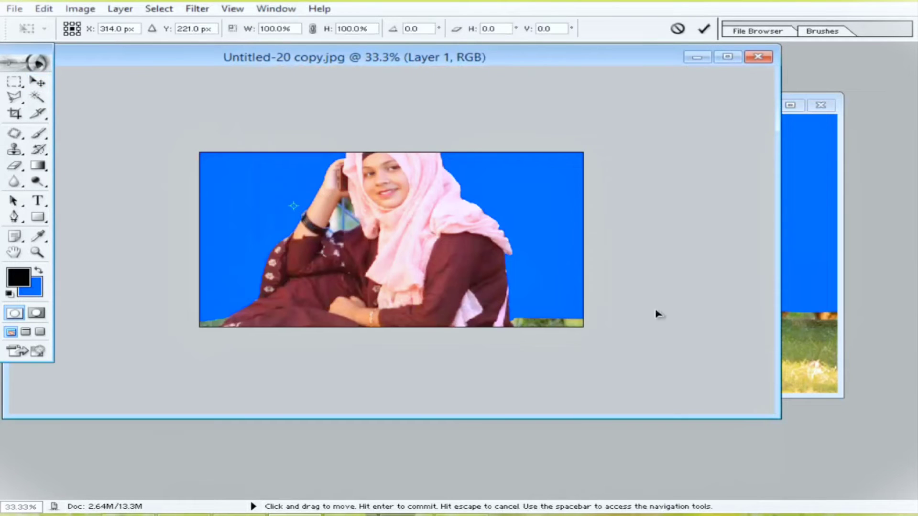
{"action": "left_click", "coordinate": [727, 57]}
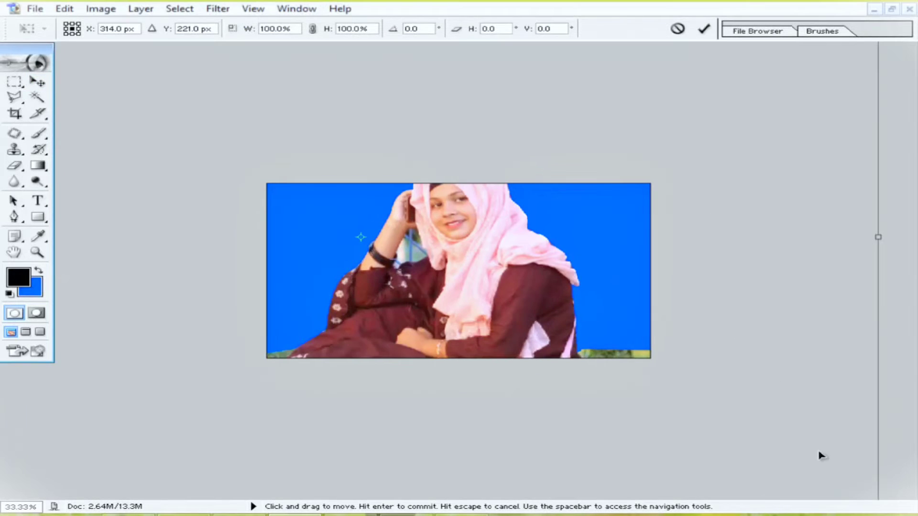
{"action": "left_click_drag", "start_coordinate": [832, 80], "coordinate": [598, 236]}
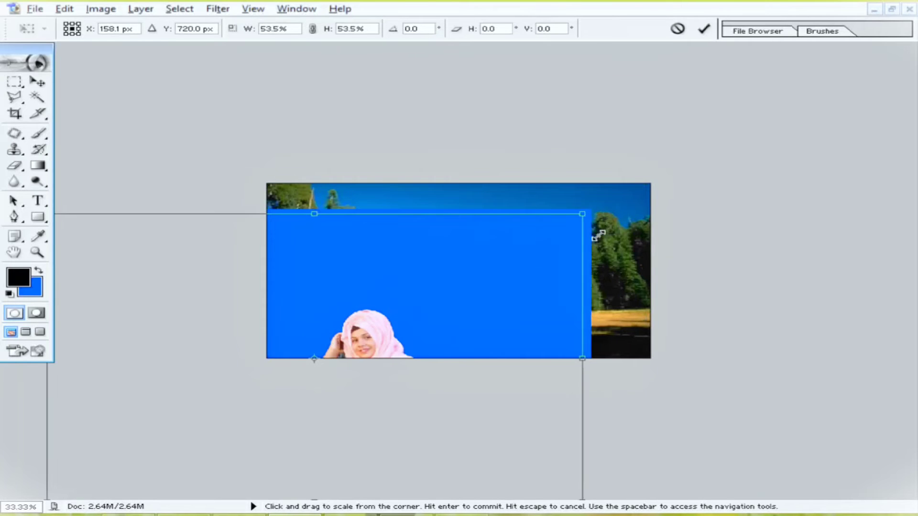
{"action": "left_click_drag", "start_coordinate": [505, 357], "coordinate": [641, 190]}
{"action": "left_click_drag", "start_coordinate": [715, 334], "coordinate": [578, 181]}
{"action": "left_click_drag", "start_coordinate": [510, 187], "coordinate": [516, 231]}
{"action": "left_click_drag", "start_coordinate": [559, 283], "coordinate": [656, 338]}
{"action": "left_click_drag", "start_coordinate": [602, 294], "coordinate": [609, 297]}
{"action": "left_click_drag", "start_coordinate": [652, 341], "coordinate": [646, 333]}
{"action": "key", "text": "Return"}
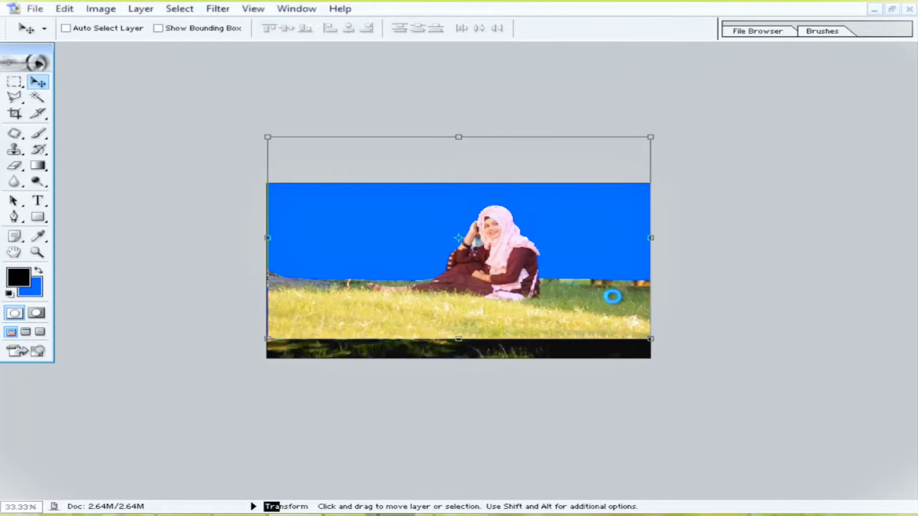
Move the photo layer down to the canvas's bottom edge and reduce its height to meet the top edge.
{"action": "left_click_drag", "start_coordinate": [600, 275], "coordinate": [597, 287]}
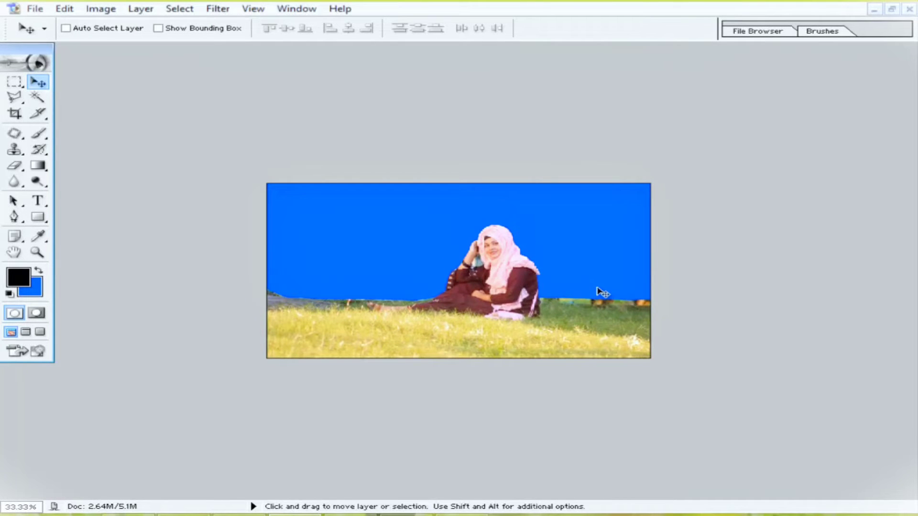
{"action": "key", "text": "ctrl+t"}
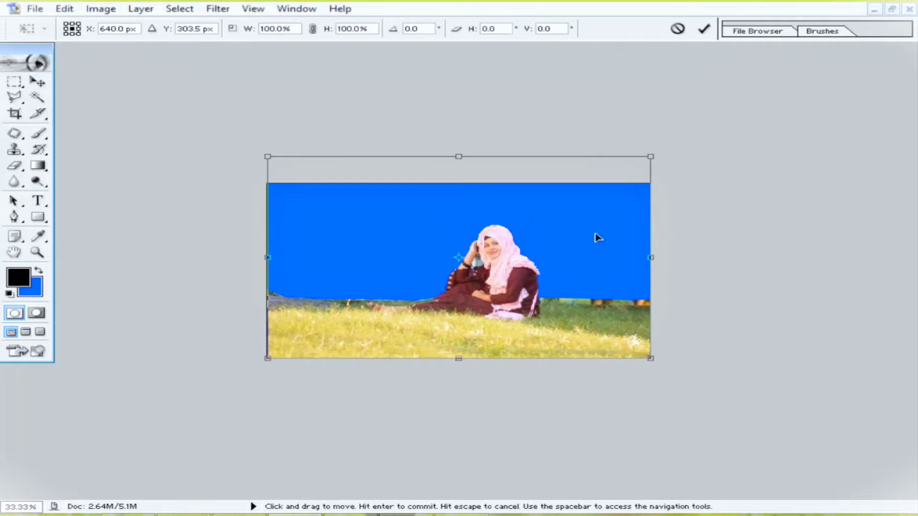
{"action": "left_click_drag", "start_coordinate": [650, 157], "coordinate": [649, 182]}
{"action": "key", "text": "Return"}
Select the blue backdrop around the woman with the Magic Wand and delete it from the photo layer.
{"action": "key", "text": "w"}
{"action": "left_click", "coordinate": [611, 221]}
{"action": "key", "text": "Delete"}
{"action": "key", "text": "ctrl+alt+d"}
{"action": "key", "text": "Return"}
{"action": "key", "text": "ctrl+0"}
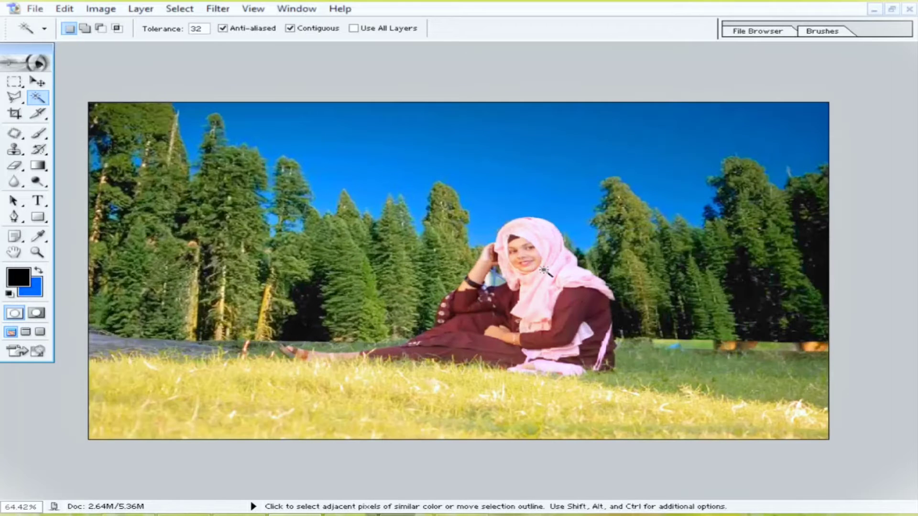
Stretch the cut-out photo layer vertically with Free Transform and reposition it over the forest so the woman appears taller.
{"action": "key", "text": "v"}
{"action": "key", "text": "ctrl+t"}
{"action": "left_click_drag", "start_coordinate": [459, 440], "coordinate": [458, 490]}
{"action": "left_click_drag", "start_coordinate": [552, 423], "coordinate": [552, 406]}
{"action": "left_click_drag", "start_coordinate": [504, 197], "coordinate": [504, 185]}
{"action": "left_click_drag", "start_coordinate": [564, 301], "coordinate": [566, 307]}
{"action": "key", "text": "Return"}
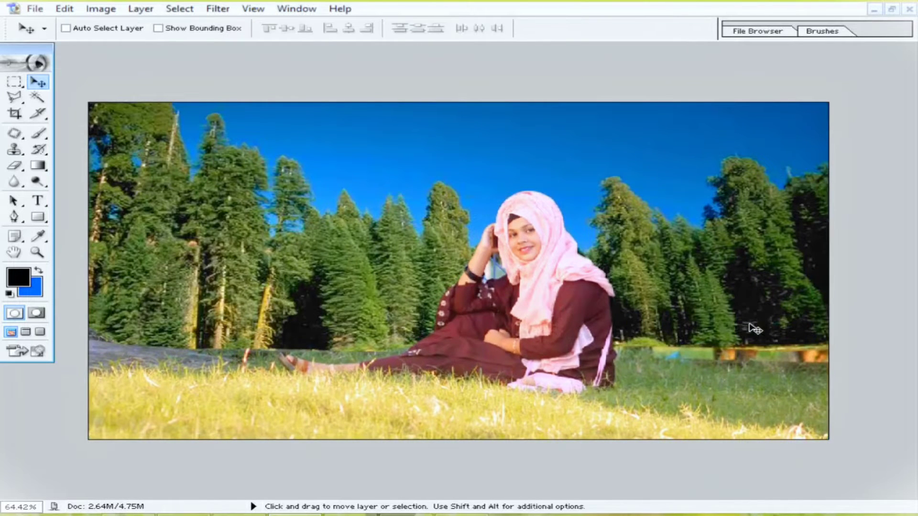
{"action": "key", "text": "ctrl+plus"}
{"action": "key", "text": "ctrl+plus"}
{"action": "key", "text": "e"}
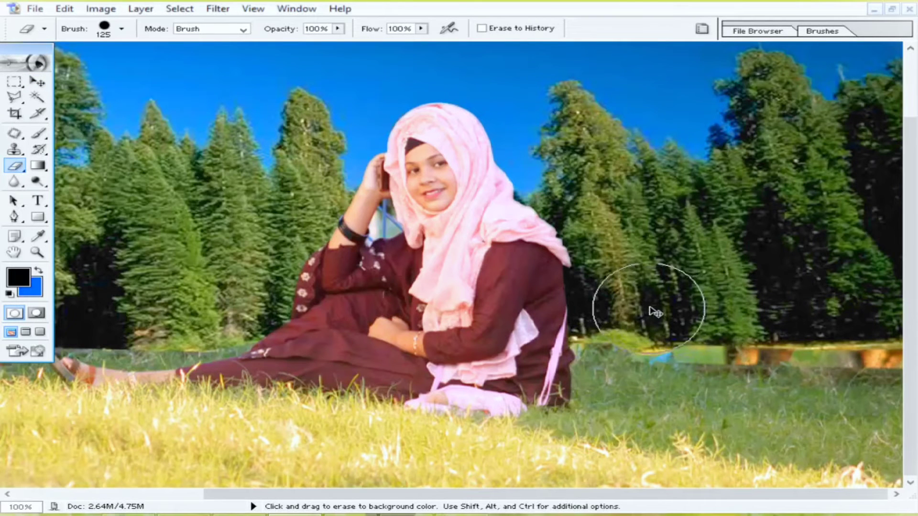
{"action": "key", "text": "bracketleft"}
{"action": "key", "text": "bracketleft"}
{"action": "key", "text": "bracketleft"}
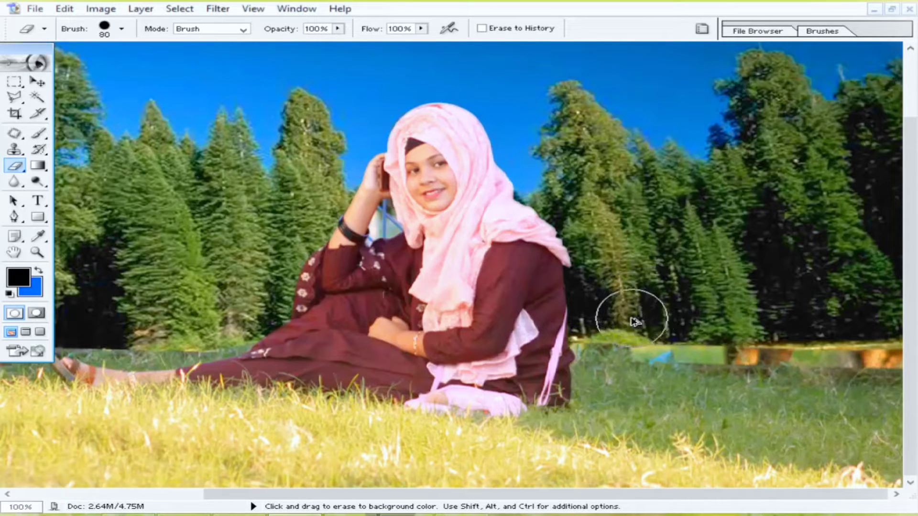
{"action": "left_click", "coordinate": [810, 385], "text": "alt"}
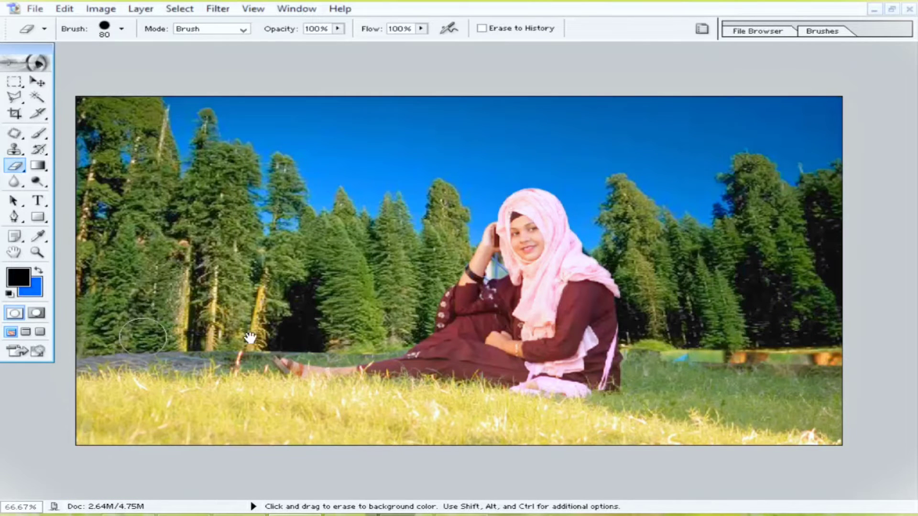
{"action": "left_click", "coordinate": [510, 366], "text": "alt"}
Activate the forest background layer and adjust its Reds in Hue/Saturation, lowering saturation to -64 and raising lightness to +18.
{"action": "key", "text": "v"}
{"action": "key", "text": "ctrl+plus"}
{"action": "right_click", "coordinate": [639, 234]}
{"action": "left_click", "coordinate": [670, 244]}
{"action": "key", "text": "ctrl+0"}
{"action": "key", "text": "alt+i"}
{"action": "key", "text": "a"}
{"action": "key", "text": "h"}
{"action": "left_click", "coordinate": [710, 391]}
{"action": "left_click", "coordinate": [708, 414]}
{"action": "left_click_drag", "start_coordinate": [728, 485], "coordinate": [771, 489]}
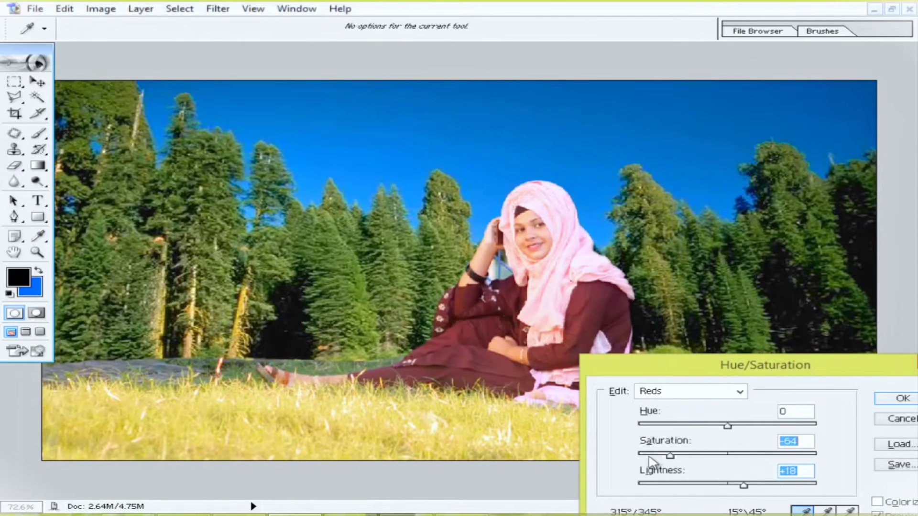
Set the forest's Yellows to lightness +18 and raise their hue and saturation.
{"action": "left_click", "coordinate": [691, 391]}
{"action": "left_click", "coordinate": [693, 422]}
{"action": "mouse_move", "coordinate": [731, 486]}
{"action": "left_mouse_down"}
{"action": "mouse_move", "coordinate": [667, 487]}
{"action": "mouse_move", "coordinate": [741, 491]}
{"action": "left_mouse_up"}
{"action": "left_click_drag", "start_coordinate": [727, 455], "coordinate": [774, 455]}
{"action": "mouse_move", "coordinate": [728, 425]}
{"action": "left_mouse_down"}
{"action": "mouse_move", "coordinate": [759, 430]}
{"action": "mouse_move", "coordinate": [699, 431]}
{"action": "mouse_move", "coordinate": [740, 435]}
{"action": "mouse_move", "coordinate": [741, 427]}
{"action": "left_mouse_up"}
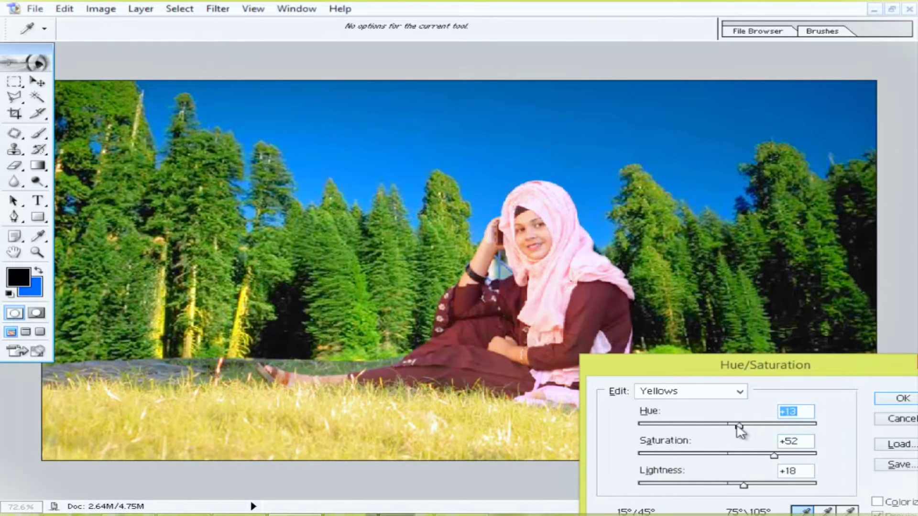
{"action": "left_click", "coordinate": [751, 457]}
Set the forest's Greens to saturation +49 and lightness -18.
{"action": "left_click", "coordinate": [739, 391]}
{"action": "left_click", "coordinate": [660, 439]}
{"action": "left_click", "coordinate": [694, 484]}
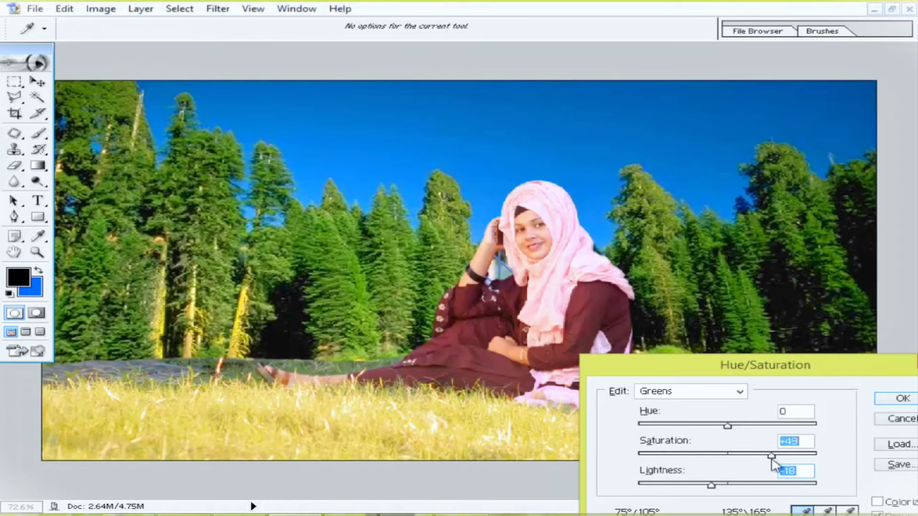
Raise the saturation of the forest's Cyans and readjust their lightness.
{"action": "left_click", "coordinate": [739, 391]}
{"action": "left_click", "coordinate": [679, 449]}
{"action": "left_click_drag", "start_coordinate": [728, 484], "coordinate": [748, 485]}
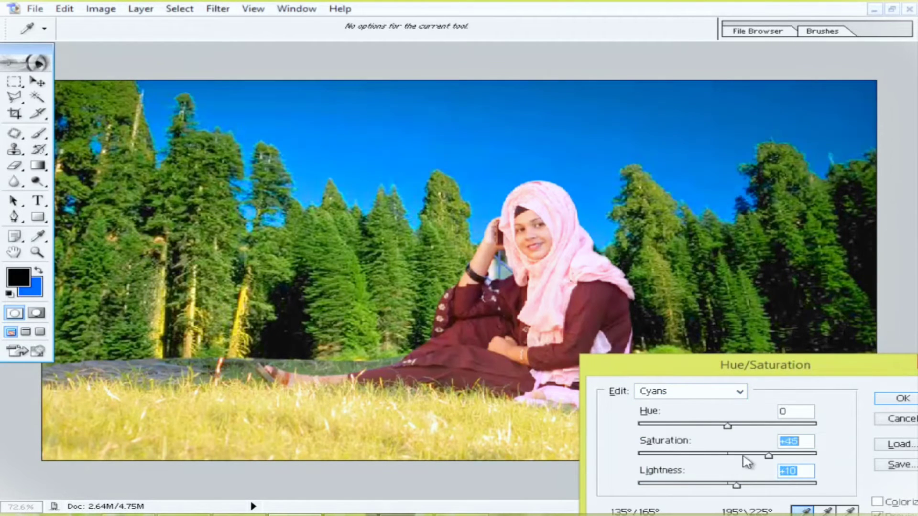
{"action": "mouse_move", "coordinate": [742, 433]}
{"action": "left_mouse_down"}
{"action": "mouse_move", "coordinate": [776, 432]}
{"action": "mouse_move", "coordinate": [740, 430]}
{"action": "left_mouse_up"}
{"action": "left_click_drag", "start_coordinate": [734, 484], "coordinate": [701, 489]}
Set the forest's Blues to saturation +52 and lightness -18, raise the lightness of the next color range, and apply the adjustment.
{"action": "left_click", "coordinate": [740, 392]}
{"action": "left_click", "coordinate": [655, 426]}
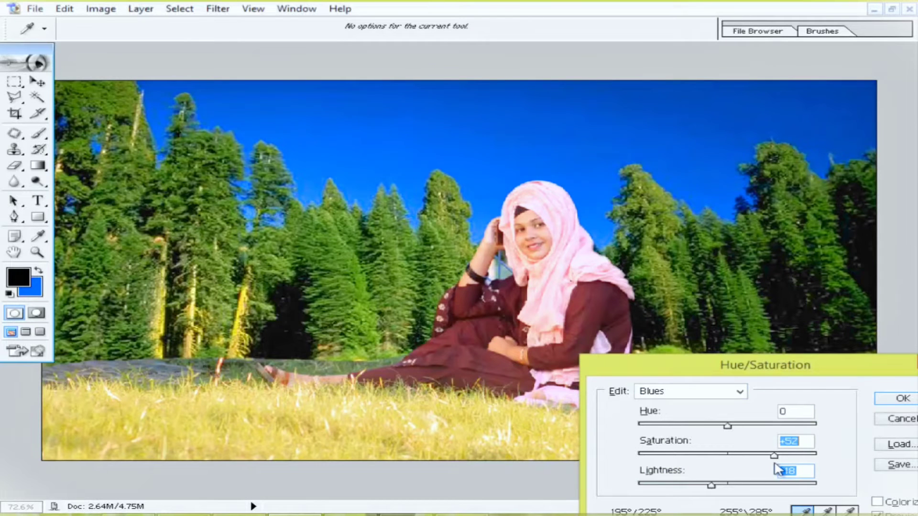
{"action": "left_click", "coordinate": [694, 394]}
{"action": "left_click", "coordinate": [728, 486]}
{"action": "left_click_drag", "start_coordinate": [727, 485], "coordinate": [801, 489]}
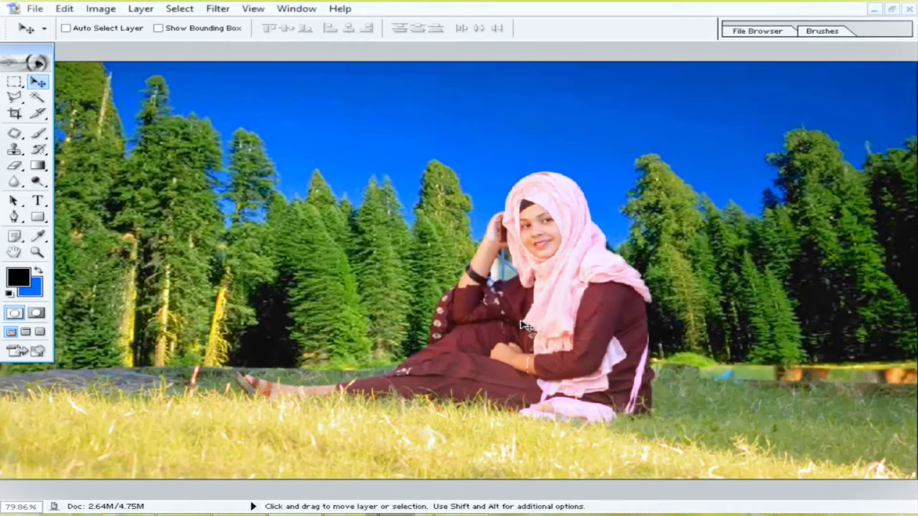
Adjust the Yellows of the photo layer in Hue/Saturation to hue +1, saturation +10 and lightness -7.
{"action": "key", "text": "ctrl+minus"}
{"action": "key", "text": "ctrl+u"}
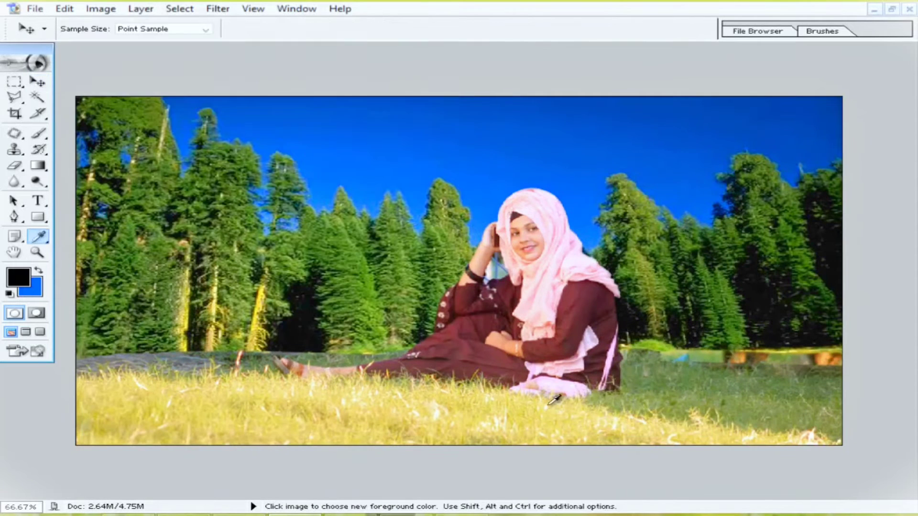
{"action": "left_click", "coordinate": [684, 391]}
{"action": "left_click", "coordinate": [663, 429]}
{"action": "left_click_drag", "start_coordinate": [732, 455], "coordinate": [721, 487]}
{"action": "left_click_drag", "start_coordinate": [740, 363], "coordinate": [799, 384]}
{"action": "mouse_move", "coordinate": [796, 455]}
{"action": "left_mouse_down"}
{"action": "mouse_move", "coordinate": [754, 455]}
{"action": "mouse_move", "coordinate": [812, 456]}
{"action": "mouse_move", "coordinate": [793, 448]}
{"action": "left_mouse_up"}
{"action": "mouse_move", "coordinate": [806, 478]}
{"action": "left_mouse_down"}
{"action": "mouse_move", "coordinate": [830, 479]}
{"action": "mouse_move", "coordinate": [797, 480]}
{"action": "left_mouse_up"}
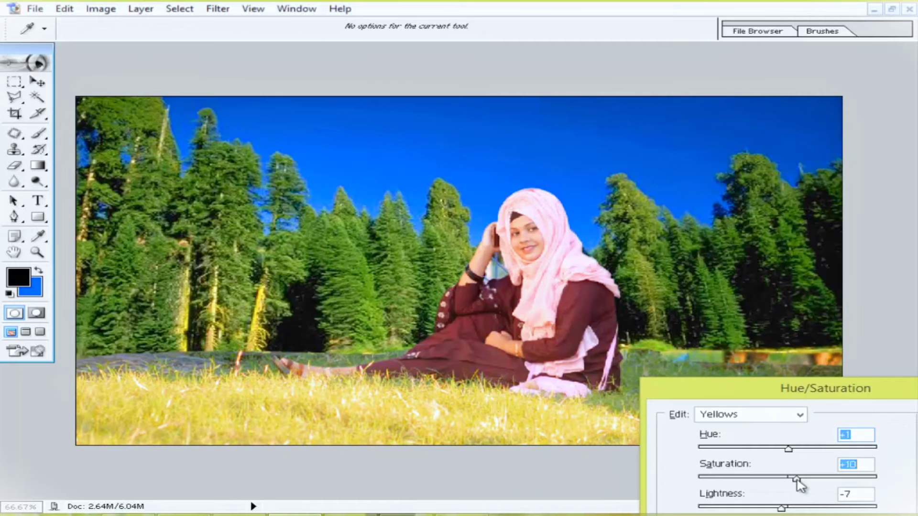
Set the photo layer's Greens to saturation +37 and lightness -39, and shift their hue upward.
{"action": "left_click", "coordinate": [750, 414]}
{"action": "left_click", "coordinate": [742, 463]}
{"action": "left_click_drag", "start_coordinate": [787, 508], "coordinate": [814, 510]}
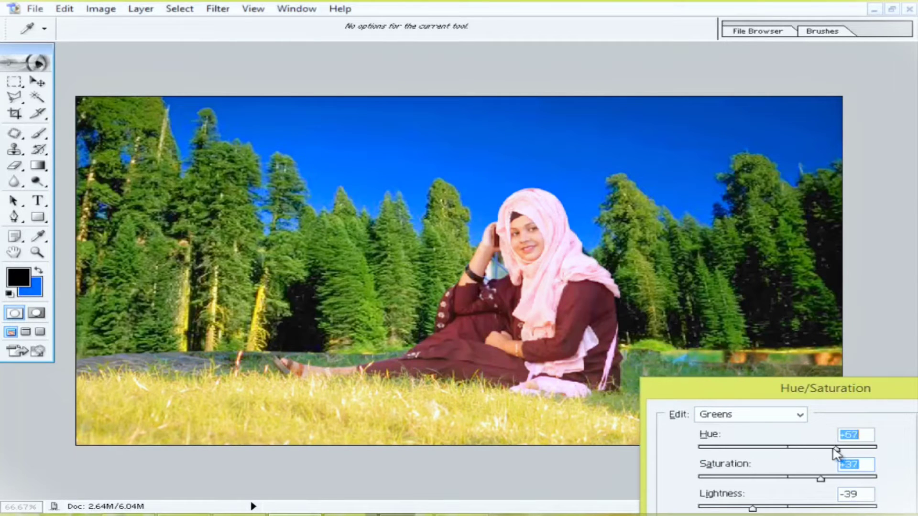
Lower the lightness of the photo layer's Cyans and set the Blues' lightness to -11.
{"action": "left_click", "coordinate": [749, 416]}
{"action": "left_click", "coordinate": [747, 479]}
{"action": "left_click_drag", "start_coordinate": [788, 509], "coordinate": [690, 511]}
{"action": "left_click", "coordinate": [760, 416]}
{"action": "left_click", "coordinate": [754, 489]}
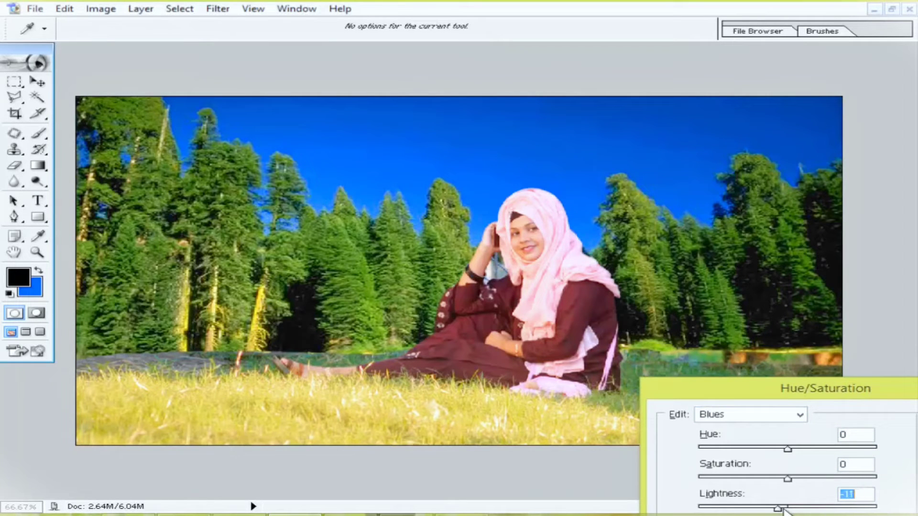
Set the photo layer's Magentas to saturation +58 and lightness +23, lower their hue, and apply the adjustment.
{"action": "left_click", "coordinate": [783, 416]}
{"action": "left_click", "coordinate": [763, 498]}
{"action": "left_click_drag", "start_coordinate": [787, 509], "coordinate": [809, 509]}
{"action": "left_click_drag", "start_coordinate": [788, 450], "coordinate": [753, 449]}
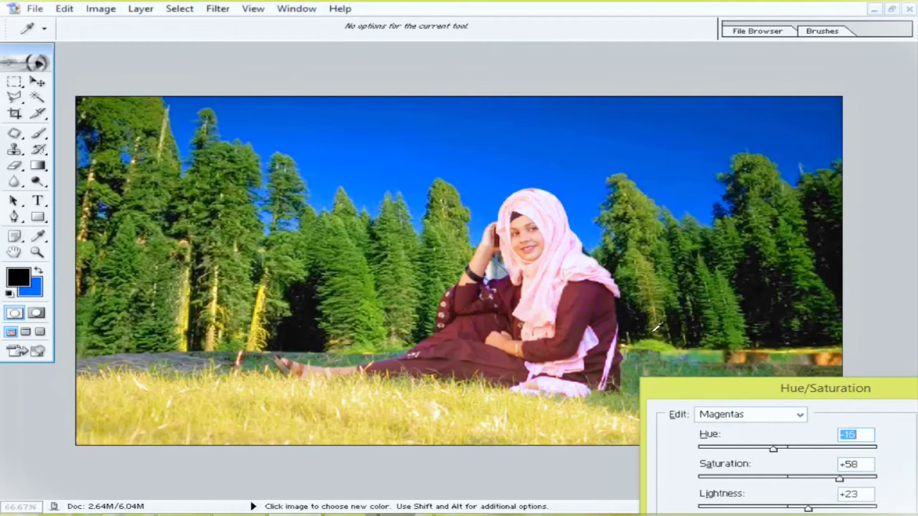
{"action": "key", "text": "Return"}
Trace a closed Pen tool path on the photo layer around the leftover fence area between the woman's raised arm and her headscarf.
{"action": "key", "text": "ctrl+plus"}
{"action": "left_click_drag", "start_coordinate": [641, 306], "coordinate": [478, 287]}
{"action": "left_click", "coordinate": [416, 274], "text": "ctrl"}
{"action": "left_click", "coordinate": [236, 210], "text": "ctrl"}
{"action": "left_click_drag", "start_coordinate": [81, 186], "coordinate": [433, 254]}
{"action": "right_click", "coordinate": [374, 175]}
{"action": "left_click", "coordinate": [402, 195]}
{"action": "key", "text": "p"}
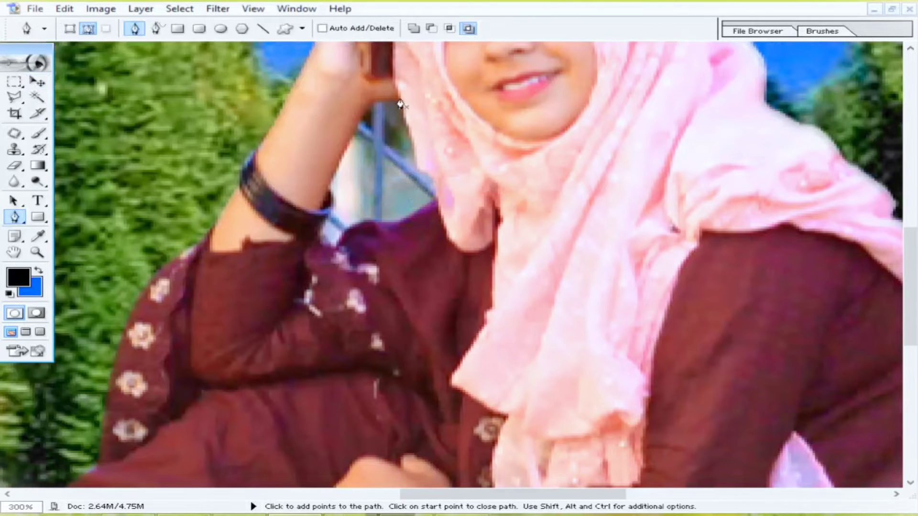
{"action": "left_click", "coordinate": [439, 183]}
{"action": "left_click", "coordinate": [438, 198]}
{"action": "left_click", "coordinate": [419, 208]}
{"action": "left_click", "coordinate": [405, 218]}
{"action": "left_click", "coordinate": [386, 220]}
{"action": "left_click", "coordinate": [369, 221]}
{"action": "left_click", "coordinate": [338, 246]}
{"action": "left_click", "coordinate": [319, 234]}
{"action": "left_click", "coordinate": [333, 215]}
{"action": "left_click", "coordinate": [330, 189]}
{"action": "left_click", "coordinate": [337, 167]}
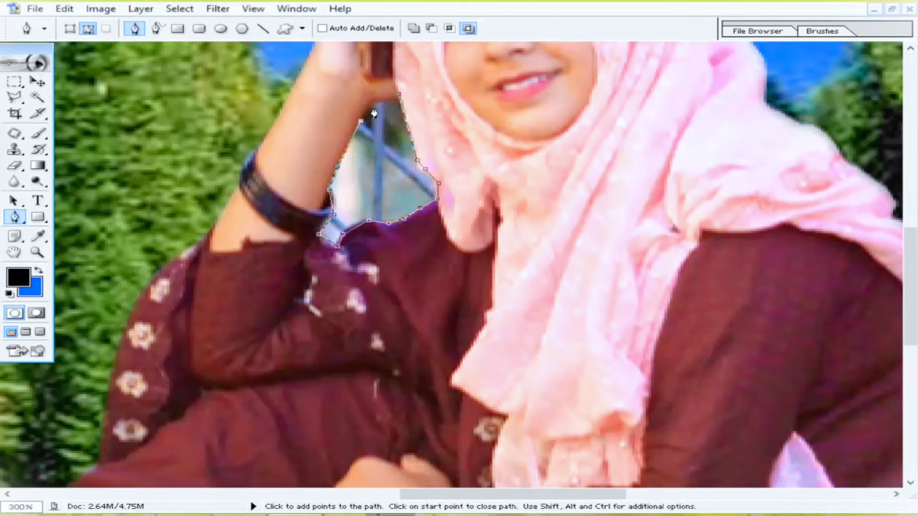
{"action": "left_click", "coordinate": [399, 94]}
Convert the path to a selection, delete the fence remnant inside it, and clear the selection.
{"action": "right_click", "coordinate": [393, 140]}
{"action": "left_click", "coordinate": [445, 209]}
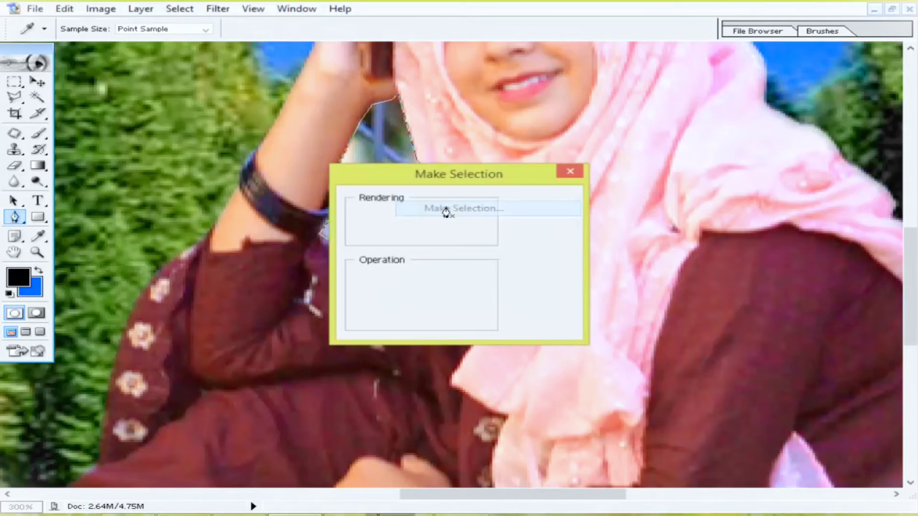
{"action": "key", "text": "Return"}
{"action": "key", "text": "Delete"}
{"action": "key", "text": "ctrl+alt+d"}
{"action": "key", "text": "Return"}
{"action": "key", "text": "ctrl+d"}
Make the photo layer with the woman active with the whole composite in view.
{"action": "left_click", "coordinate": [446, 215], "text": "alt"}
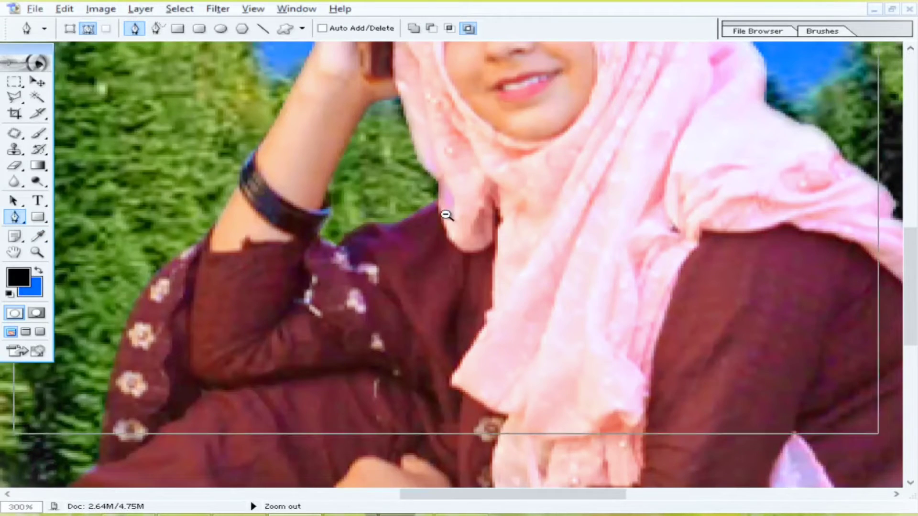
{"action": "left_click", "coordinate": [471, 256], "text": "alt"}
{"action": "left_click", "coordinate": [472, 256], "text": "alt"}
{"action": "left_click", "coordinate": [529, 288], "text": "alt"}
{"action": "key", "text": "ctrl+0"}
{"action": "key", "text": "v"}
{"action": "right_click", "coordinate": [527, 329]}
{"action": "left_click", "coordinate": [574, 341]}
{"action": "key", "text": "alt+i"}
{"action": "key", "text": "c"}
{"action": "left_click", "coordinate": [621, 173]}
{"action": "scroll", "coordinate": [621, 258], "scroll_direction": "up", "scroll_amount": 2}
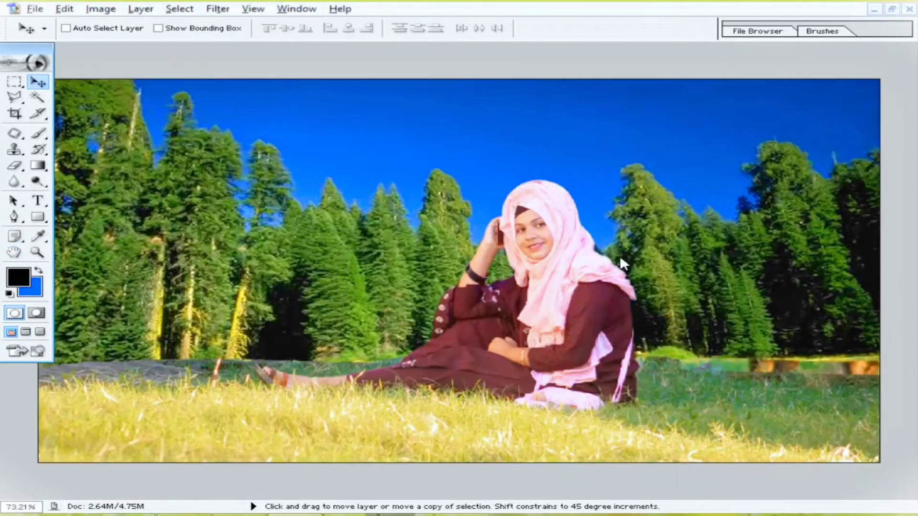
Fine-tune the brightness of the photo layer with Brightness/Contrast and apply it.
{"action": "key", "text": "alt+i"}
{"action": "key", "text": "a"}
{"action": "key", "text": "c"}
{"action": "left_click_drag", "start_coordinate": [755, 468], "coordinate": [758, 467]}
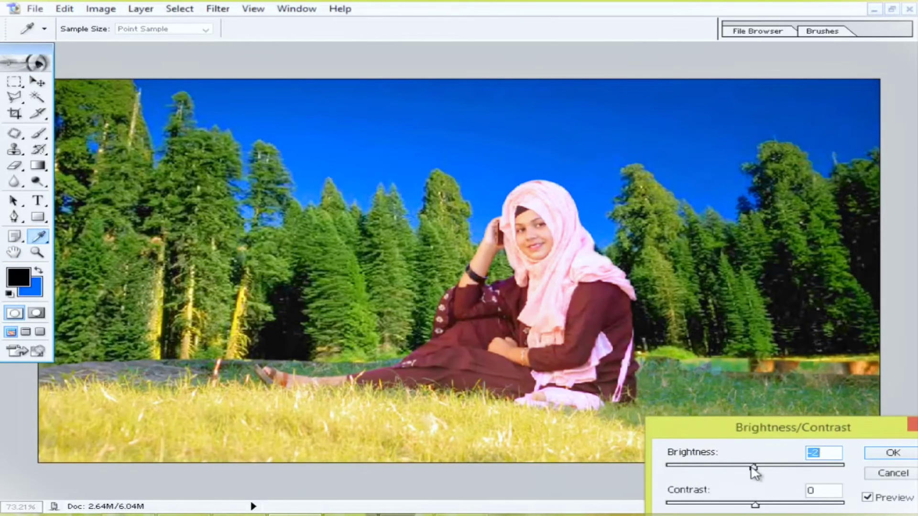
{"action": "key", "text": "Return"}
Blend the hard edge of the grey ground strip into the trees beyond the woman's feet on Layer 1 with the Clone Stamp.
{"action": "right_click", "coordinate": [211, 384]}
{"action": "left_click", "coordinate": [239, 393]}
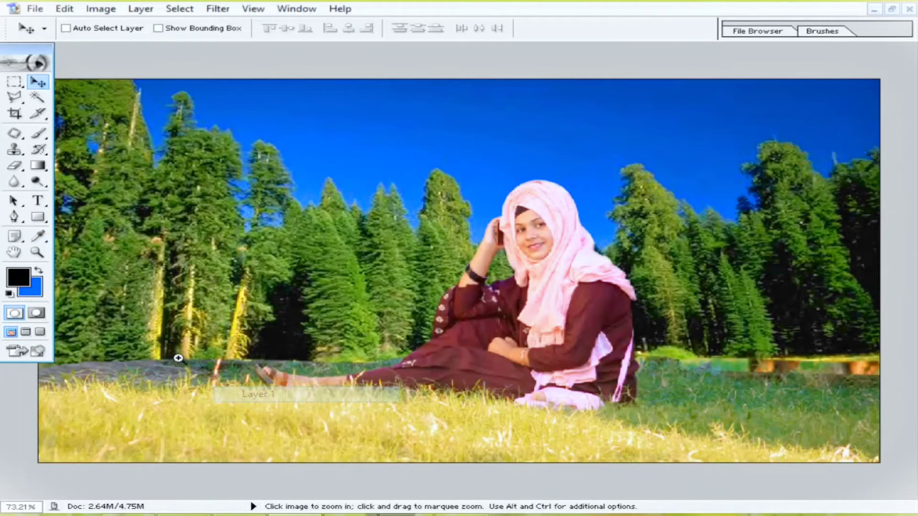
{"action": "left_click", "coordinate": [180, 359], "text": "ctrl"}
{"action": "left_click", "coordinate": [182, 354], "text": "ctrl"}
{"action": "left_click", "coordinate": [181, 354], "text": "ctrl"}
{"action": "key", "text": "s"}
{"action": "mouse_move", "coordinate": [259, 101]}
{"action": "left_mouse_down"}
{"action": "mouse_move", "coordinate": [263, 242]}
{"action": "mouse_move", "coordinate": [158, 234]}
{"action": "left_mouse_up"}
{"action": "left_click", "coordinate": [266, 250], "text": "alt"}
{"action": "left_click", "coordinate": [103, 254], "text": "alt"}
{"action": "left_click", "coordinate": [219, 272], "text": "alt"}
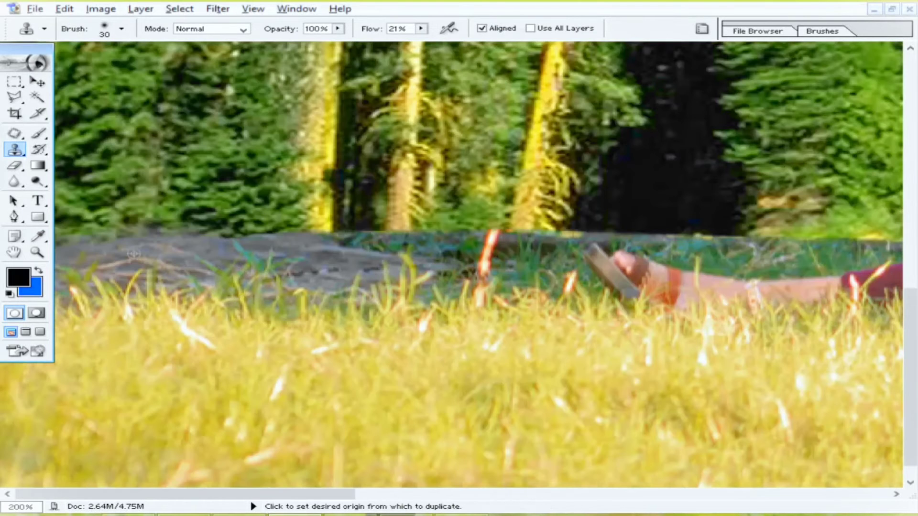
{"action": "left_click", "coordinate": [273, 242], "text": "alt"}
{"action": "left_click", "coordinate": [352, 237], "text": "alt"}
{"action": "left_click_drag", "start_coordinate": [356, 246], "coordinate": [369, 233]}
{"action": "left_click", "coordinate": [405, 241]}
{"action": "left_click_drag", "start_coordinate": [477, 242], "coordinate": [412, 241]}
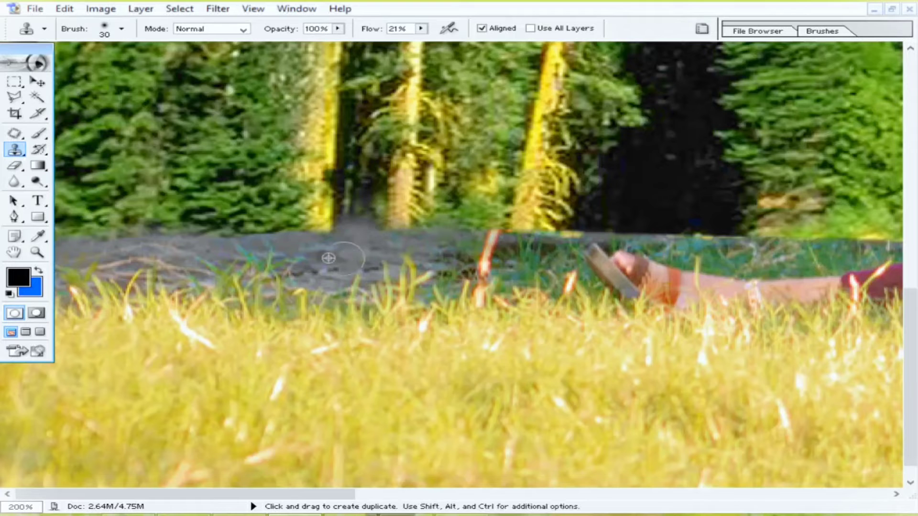
Clone over the hard horizon edge behind the woman's foot and lower leg to blend the grass into the trees.
{"action": "scroll", "coordinate": [234, 226], "scroll_direction": "right", "scroll_amount": 3}
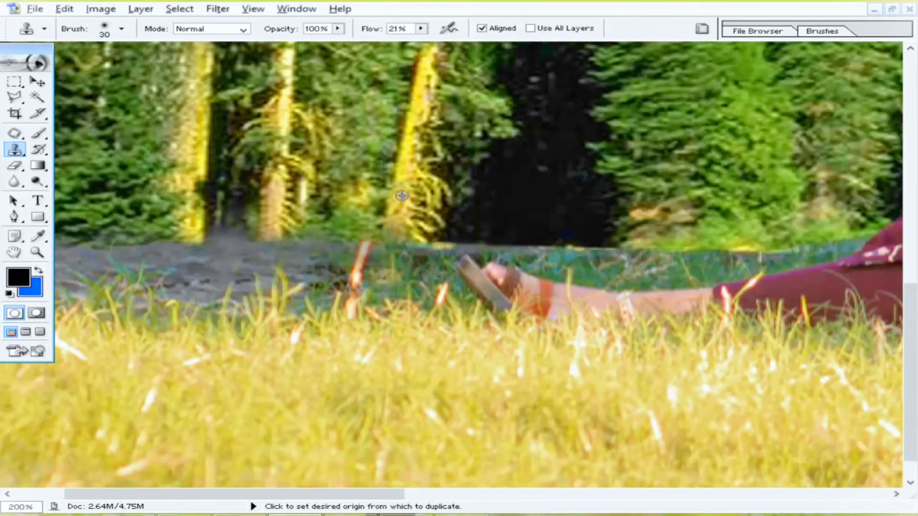
{"action": "left_click_drag", "start_coordinate": [451, 241], "coordinate": [471, 237]}
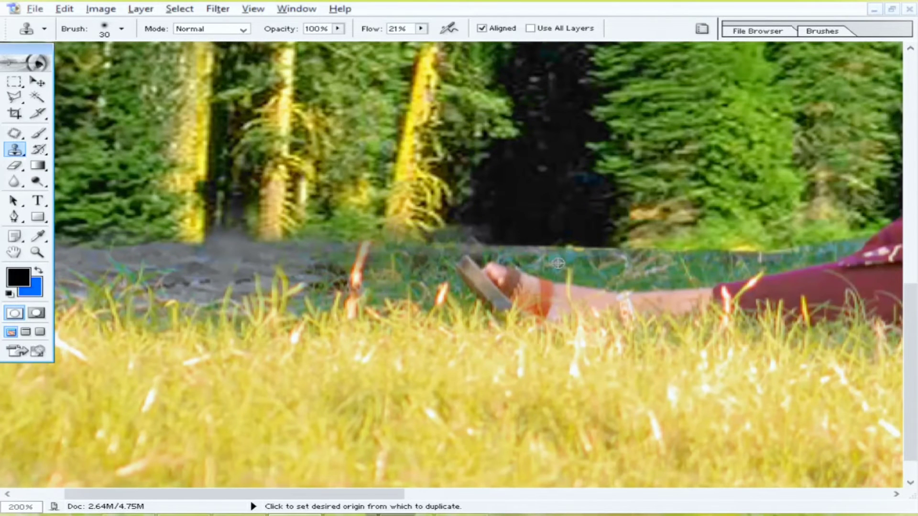
{"action": "key", "text": "ctrl+plus"}
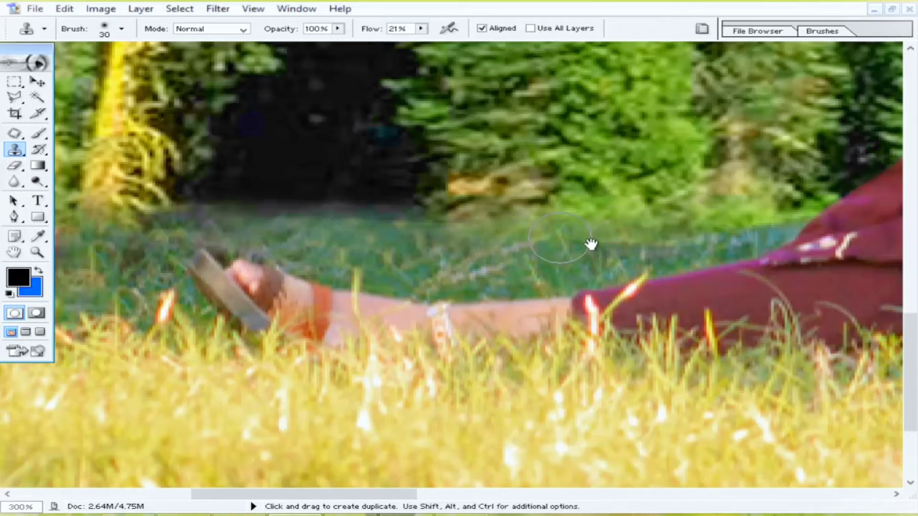
Clone grass over the hard edge and bluish patches directly behind the woman's back to soften the border with the forest.
{"action": "left_click", "coordinate": [479, 250], "text": "alt"}
{"action": "left_click", "coordinate": [480, 250], "text": "alt"}
{"action": "left_click", "coordinate": [492, 367], "text": "ctrl"}
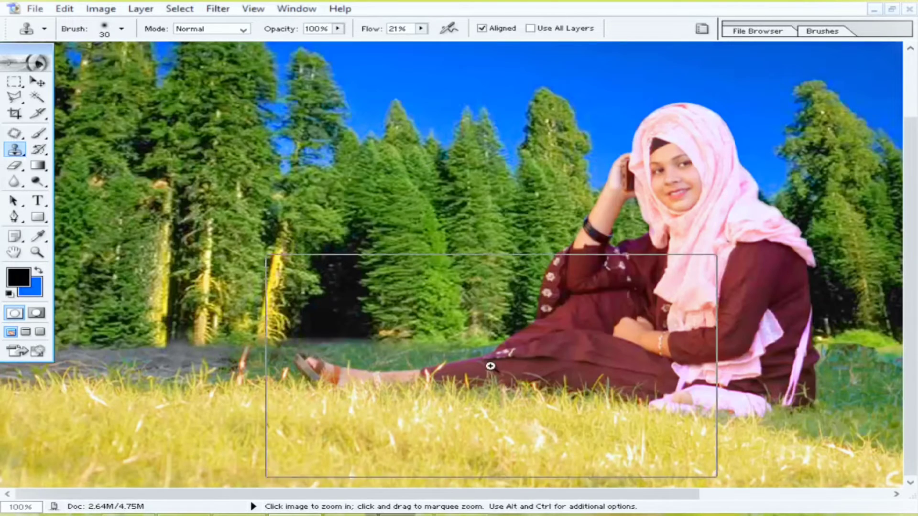
{"action": "left_click_drag", "start_coordinate": [492, 246], "coordinate": [58, 297]}
{"action": "left_click_drag", "start_coordinate": [779, 328], "coordinate": [454, 350]}
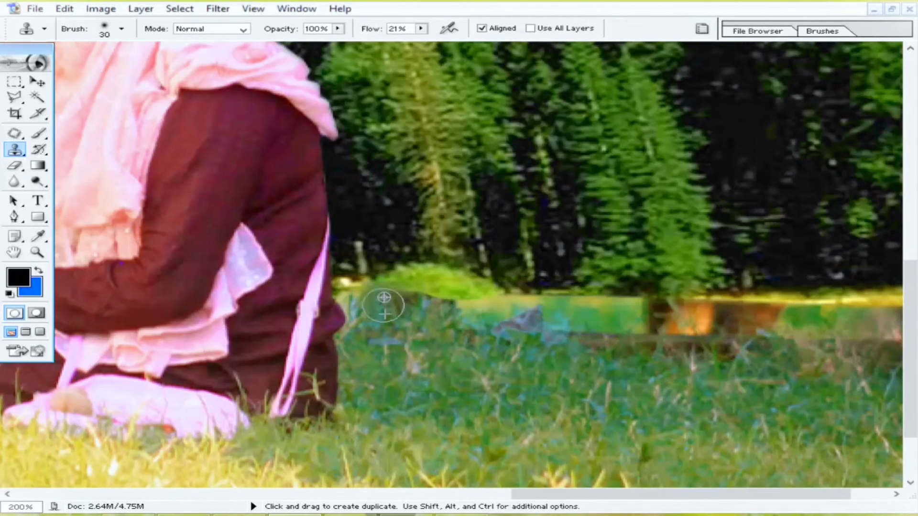
{"action": "left_click_drag", "start_coordinate": [421, 288], "coordinate": [444, 295]}
{"action": "left_click", "coordinate": [508, 312], "text": "alt"}
{"action": "left_click_drag", "start_coordinate": [533, 298], "coordinate": [562, 295]}
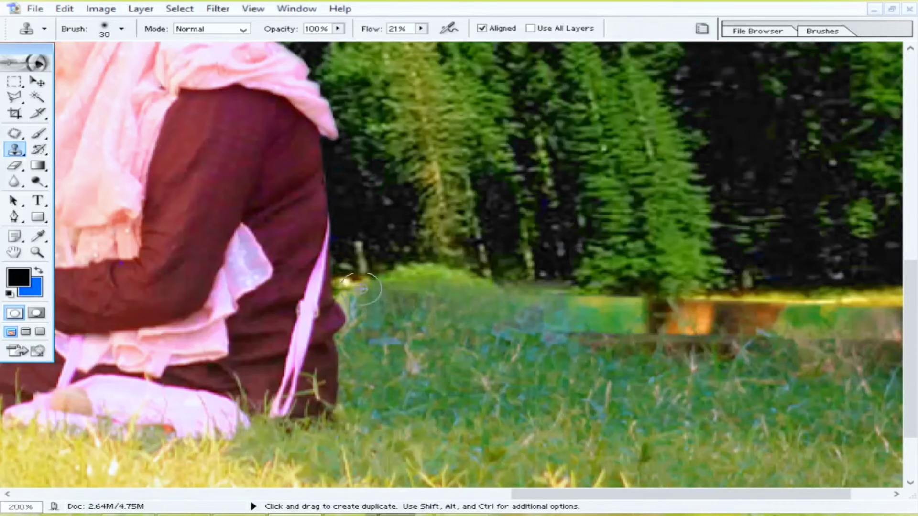
{"action": "left_click_drag", "start_coordinate": [628, 299], "coordinate": [536, 295]}
{"action": "mouse_move", "coordinate": [524, 322]}
{"action": "left_mouse_down"}
{"action": "mouse_move", "coordinate": [426, 322]}
{"action": "mouse_move", "coordinate": [424, 298]}
{"action": "left_mouse_up"}
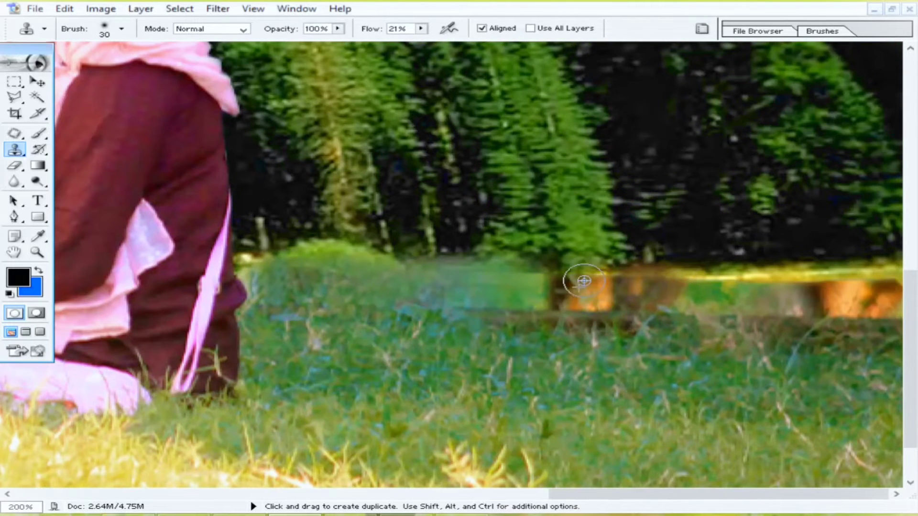
Clone over the bright yellow edge and orange trunks in the forest border beyond the grass behind the woman, using a 25-pixel brush.
{"action": "left_click", "coordinate": [690, 311], "text": "ctrl"}
{"action": "left_click_drag", "start_coordinate": [652, 317], "coordinate": [651, 377]}
{"action": "left_click", "coordinate": [625, 299], "text": "alt"}
{"action": "left_click_drag", "start_coordinate": [608, 294], "coordinate": [655, 285]}
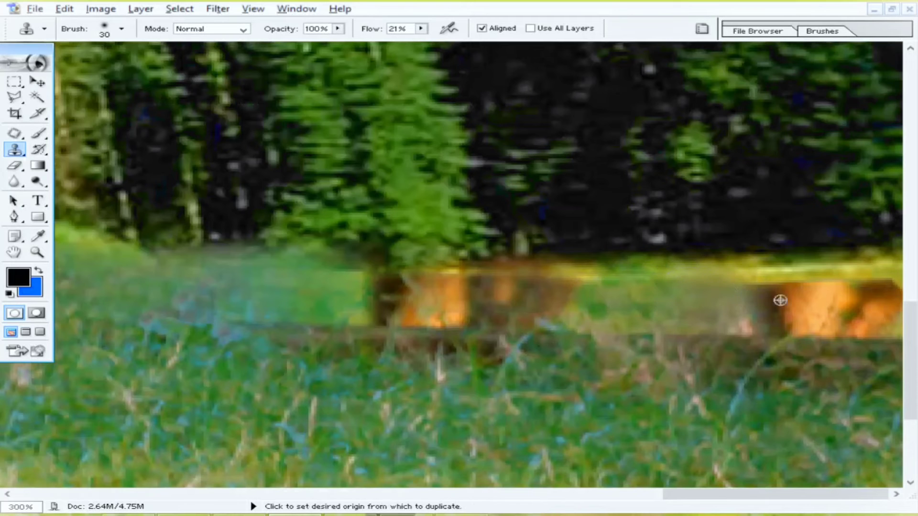
{"action": "right_click", "coordinate": [749, 279]}
{"action": "left_click_drag", "start_coordinate": [722, 300], "coordinate": [712, 298]}
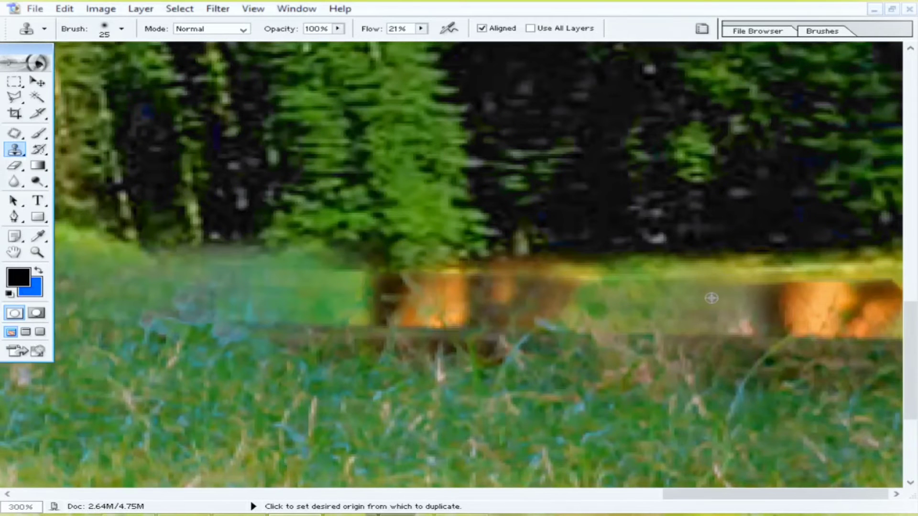
{"action": "left_click", "coordinate": [814, 311], "text": "alt"}
{"action": "left_click_drag", "start_coordinate": [832, 267], "coordinate": [799, 268]}
{"action": "left_click", "coordinate": [816, 304], "text": "alt"}
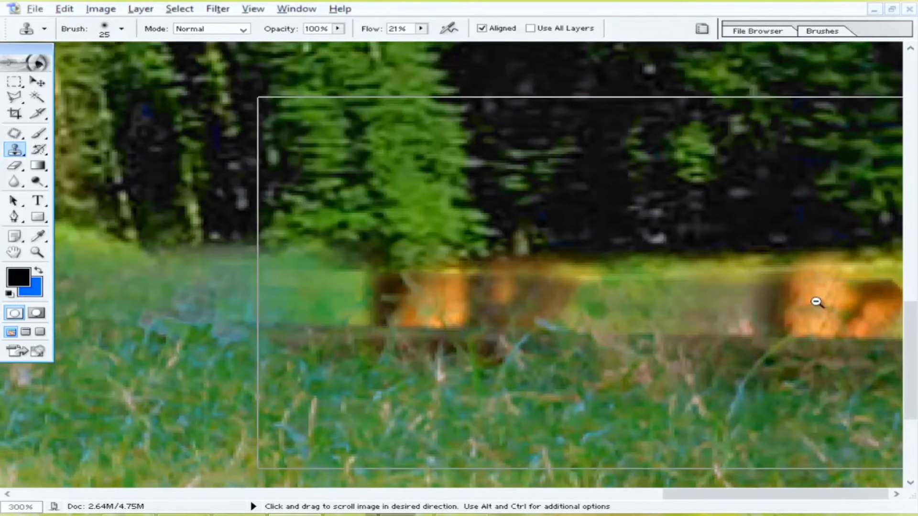
{"action": "left_click", "coordinate": [774, 254], "text": "alt"}
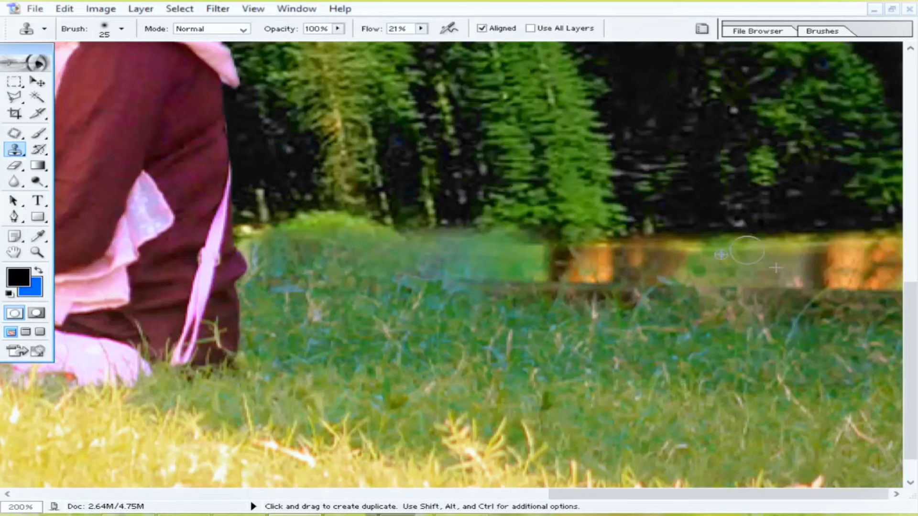
Soften the remaining seam between the orange trunks behind the woman by cloning neighbouring grass and foliage over it.
{"action": "left_click_drag", "start_coordinate": [746, 249], "coordinate": [702, 255]}
{"action": "left_click", "coordinate": [702, 256], "text": "alt"}
{"action": "left_click", "coordinate": [805, 248]}
{"action": "left_click", "coordinate": [732, 261], "text": "alt"}
{"action": "left_click", "coordinate": [651, 266], "text": "alt"}
{"action": "left_click", "coordinate": [622, 258]}
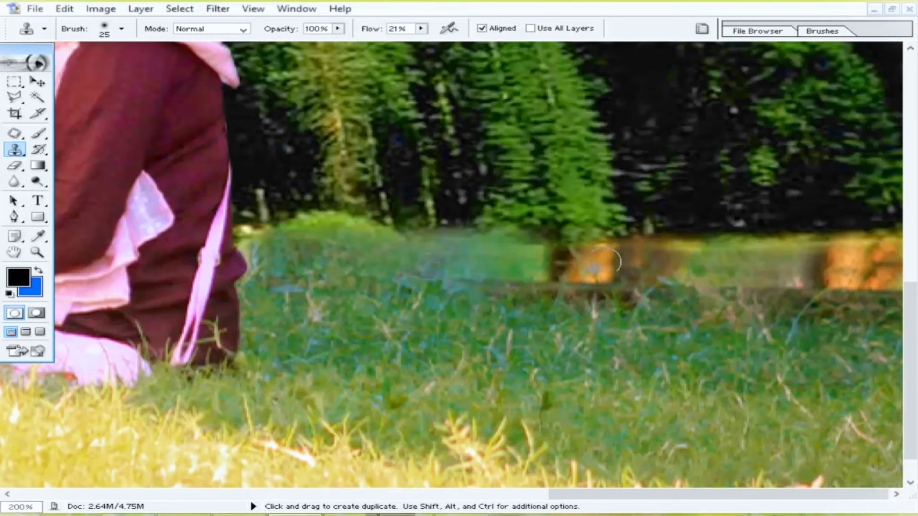
{"action": "left_click", "coordinate": [508, 261], "text": "alt"}
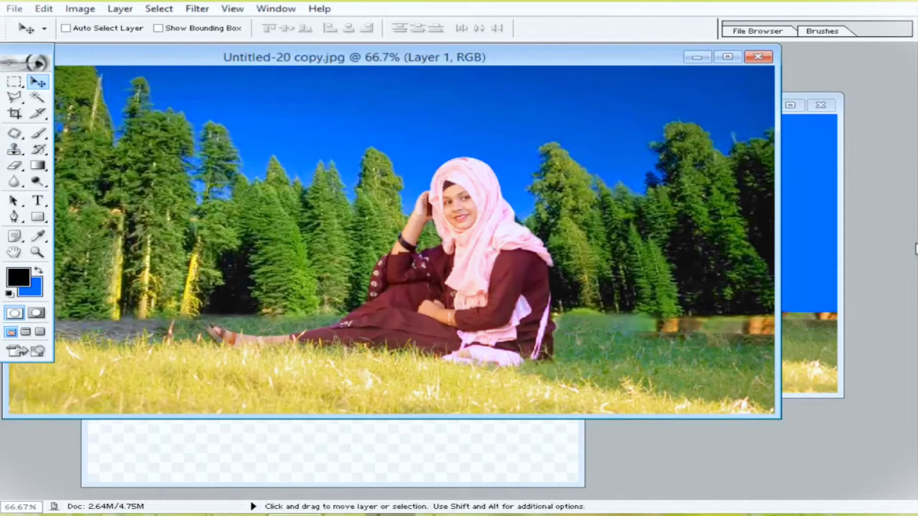
Open the logo-image-editing-picsart-photo-studio-text-png-favpng image from the Pictures library.
{"action": "key", "text": "ctrl+o"}
{"action": "left_click", "coordinate": [403, 135]}
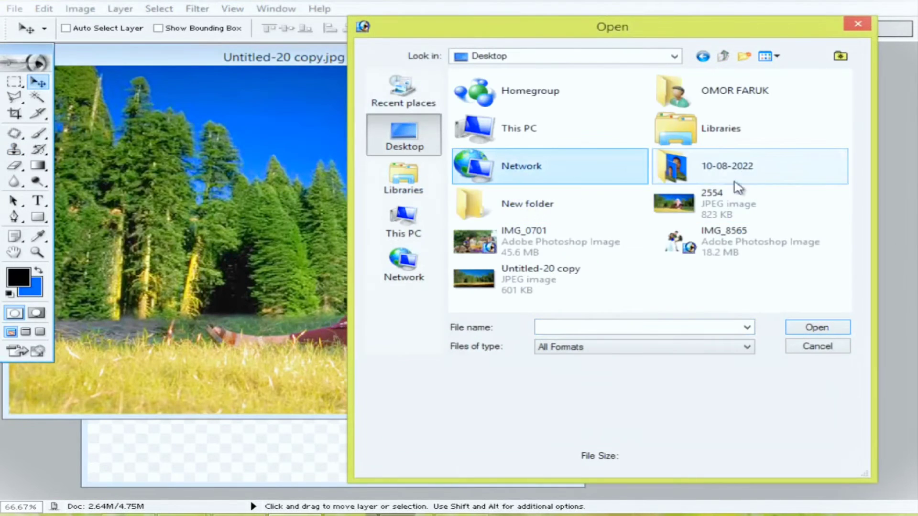
{"action": "left_click", "coordinate": [698, 93]}
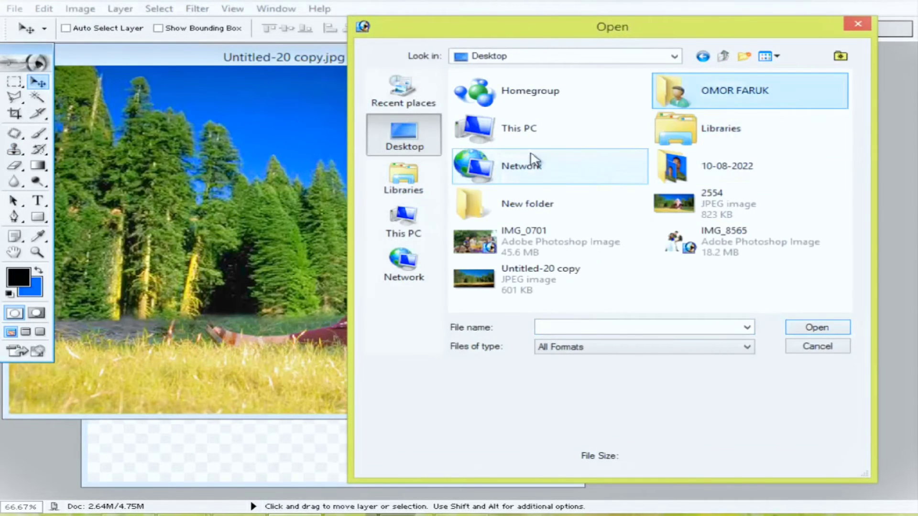
{"action": "double_click", "coordinate": [692, 133]}
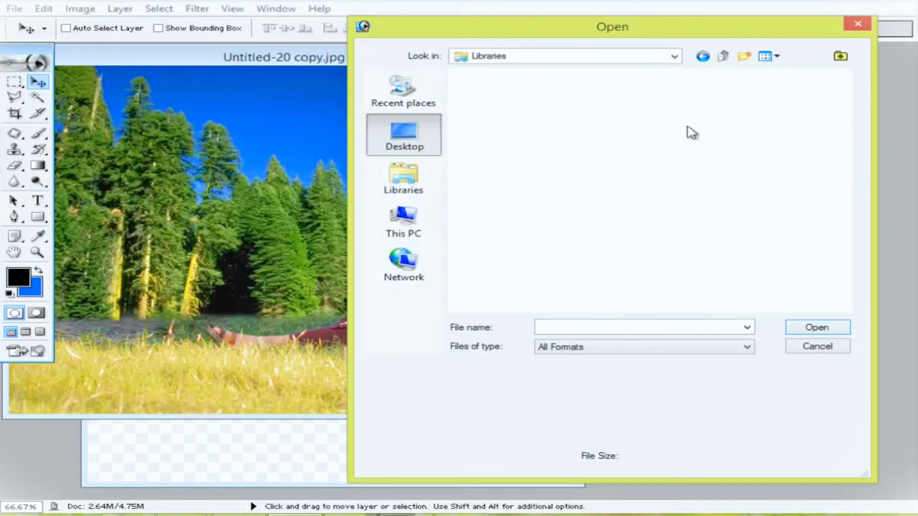
{"action": "double_click", "coordinate": [550, 142]}
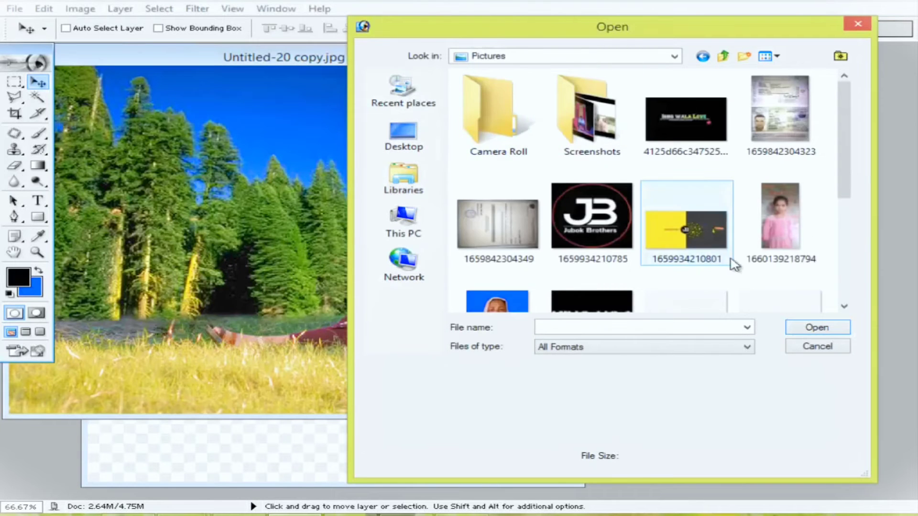
{"action": "left_click", "coordinate": [717, 251]}
{"action": "scroll", "coordinate": [703, 248], "scroll_direction": "down", "scroll_amount": 3}
{"action": "scroll", "coordinate": [752, 219], "scroll_direction": "up", "scroll_amount": 2}
{"action": "double_click", "coordinate": [776, 220]}
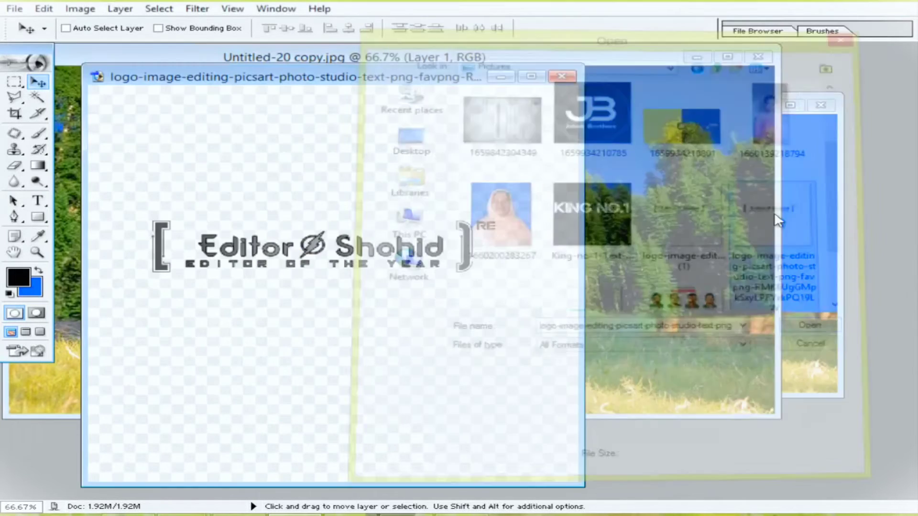
Copy the logo into the Untitled-20 copy.jpg composite, close the logo's source file and maximize the composite's window.
{"action": "left_click_drag", "start_coordinate": [610, 254], "coordinate": [608, 253]}
{"action": "left_click_drag", "start_coordinate": [478, 253], "coordinate": [263, 233]}
{"action": "left_click", "coordinate": [471, 450]}
{"action": "left_click", "coordinate": [562, 77]}
{"action": "left_click", "coordinate": [728, 56]}
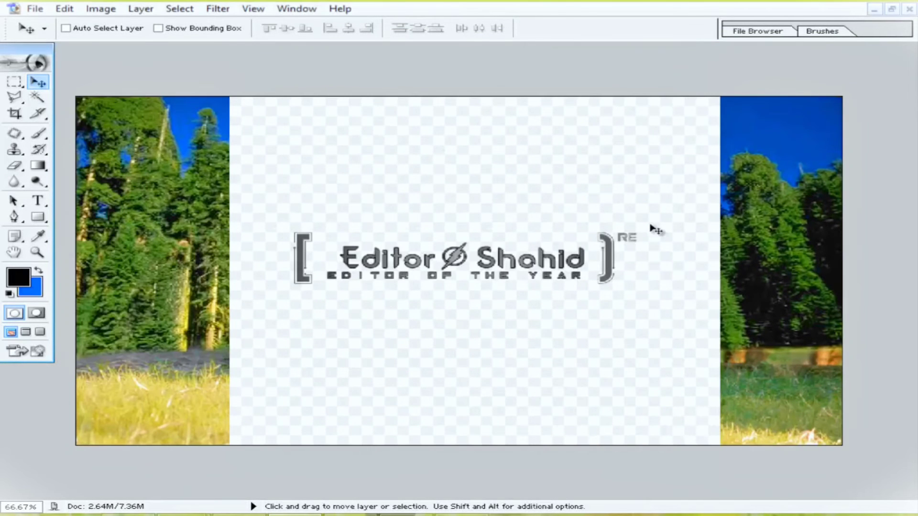
Scale the logo layer proportionally to about 75.5% with Free Transform.
{"action": "key", "text": "ctrl+t"}
{"action": "left_click_drag", "start_coordinate": [719, 498], "coordinate": [658, 419]}
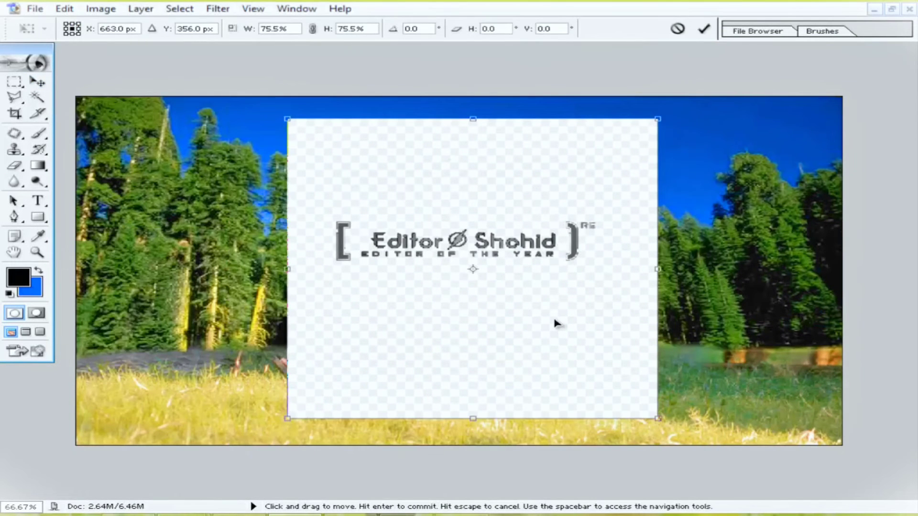
{"action": "key", "text": "Return"}
Reduce the Black value of the Whites to its minimum with Selective Color to whiten the logo's checkered background.
{"action": "key", "text": "alt+i"}
{"action": "key", "text": "a"}
{"action": "key", "text": "s"}
{"action": "left_click", "coordinate": [708, 369]}
{"action": "left_click", "coordinate": [755, 455]}
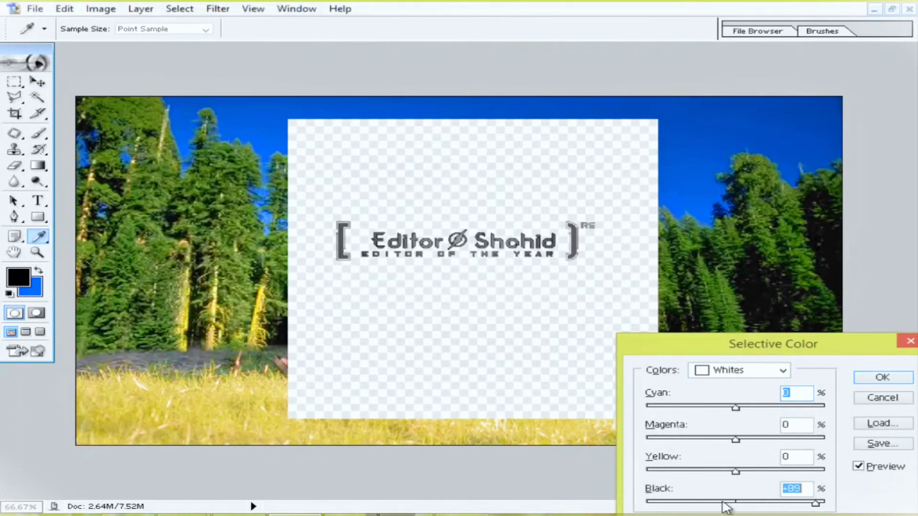
{"action": "left_click_drag", "start_coordinate": [728, 504], "coordinate": [625, 504]}
{"action": "key", "text": "Return"}
Select the white background around the logo with the Magic Wand at tolerance 32, delete it and clear the selection.
{"action": "key", "text": "v"}
{"action": "key", "text": "w"}
{"action": "left_click", "coordinate": [490, 316]}
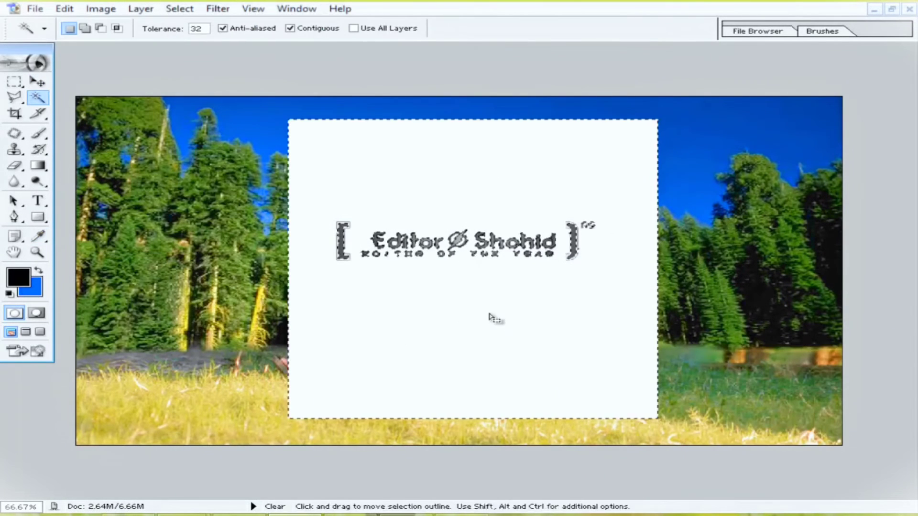
{"action": "key", "text": "Delete"}
{"action": "key", "text": "ctrl+alt+d"}
{"action": "key", "text": "Return"}
{"action": "key", "text": "ctrl+alt+0"}
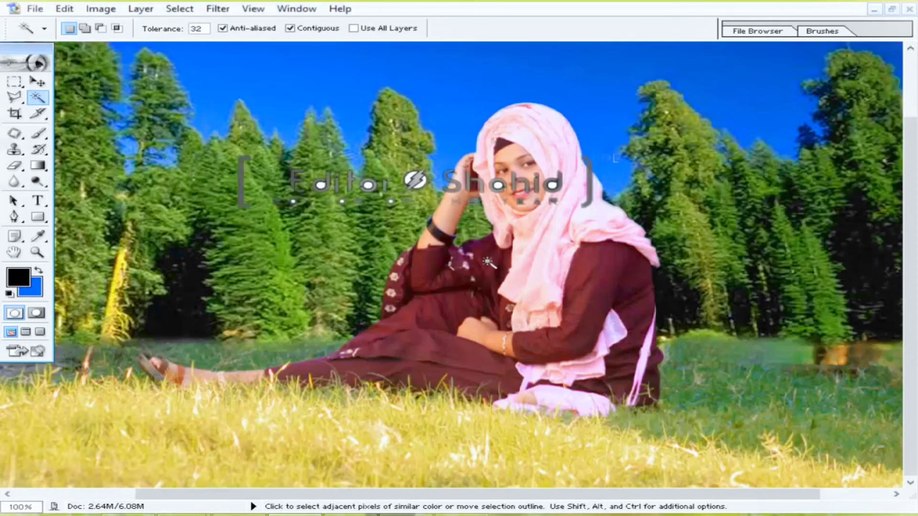
Move the logo into the sky above the woman's head and erase the small RE mark beside its closing bracket.
{"action": "key", "text": "v"}
{"action": "left_click", "coordinate": [574, 102], "text": "ctrl"}
{"action": "left_click_drag", "start_coordinate": [617, 197], "coordinate": [626, 155]}
{"action": "left_click_drag", "start_coordinate": [517, 169], "coordinate": [643, 175]}
{"action": "key", "text": "e"}
{"action": "left_click", "coordinate": [768, 106]}
{"action": "key", "text": "w"}
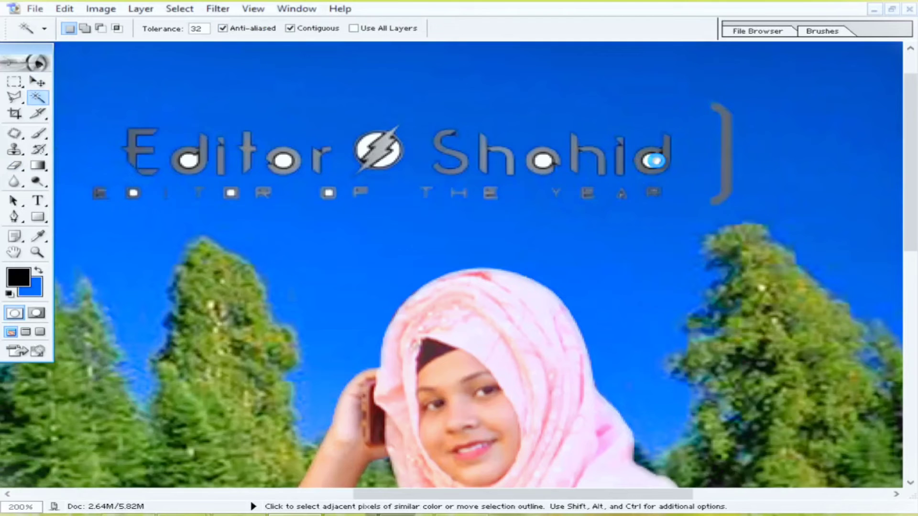
Delete the white fills left inside the logo's letters and lightning emblem with the Magic Wand, then deselect.
{"action": "left_click", "coordinate": [544, 161]}
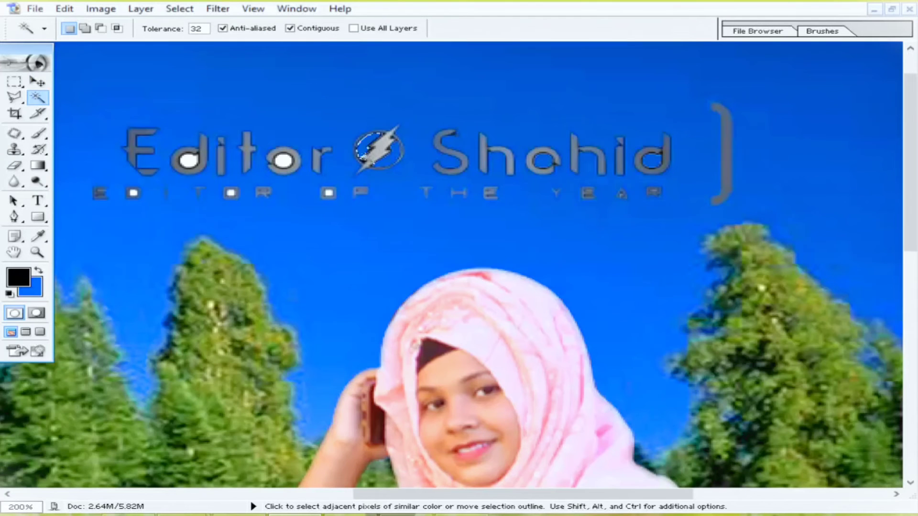
{"action": "key", "text": "Delete"}
{"action": "left_click", "coordinate": [107, 199]}
{"action": "left_click", "coordinate": [134, 193]}
{"action": "key", "text": "Delete"}
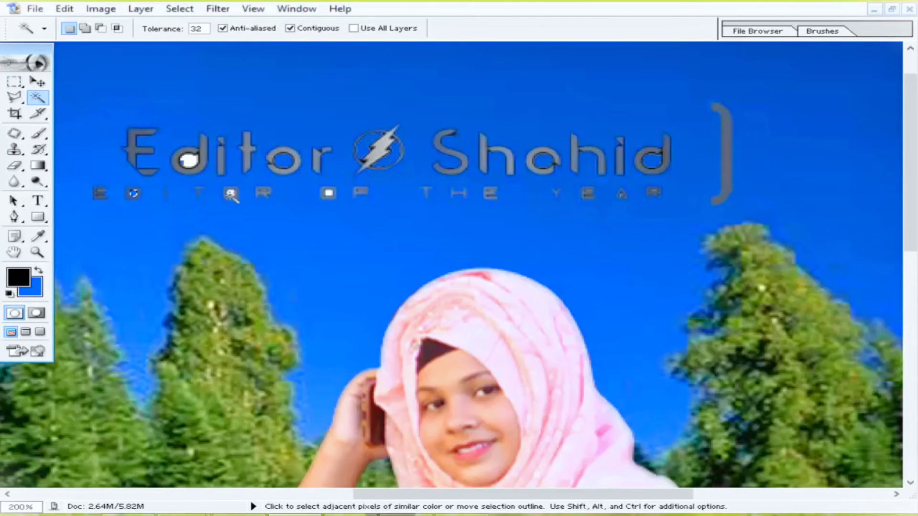
{"action": "key", "text": "Delete"}
{"action": "left_click", "coordinate": [554, 222]}
{"action": "key", "text": "ctrl+d"}
{"action": "left_click", "coordinate": [554, 224], "text": "alt"}
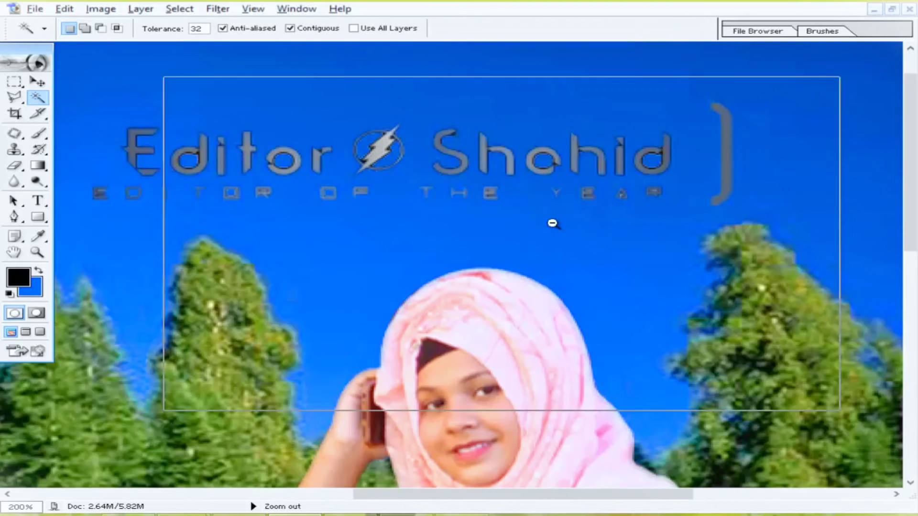
Raise the brightness and contrast of the logo layer with Brightness/Contrast to turn the lettering nearly white.
{"action": "key", "text": "v"}
{"action": "key", "text": "alt+i"}
{"action": "key", "text": "a"}
{"action": "key", "text": "c"}
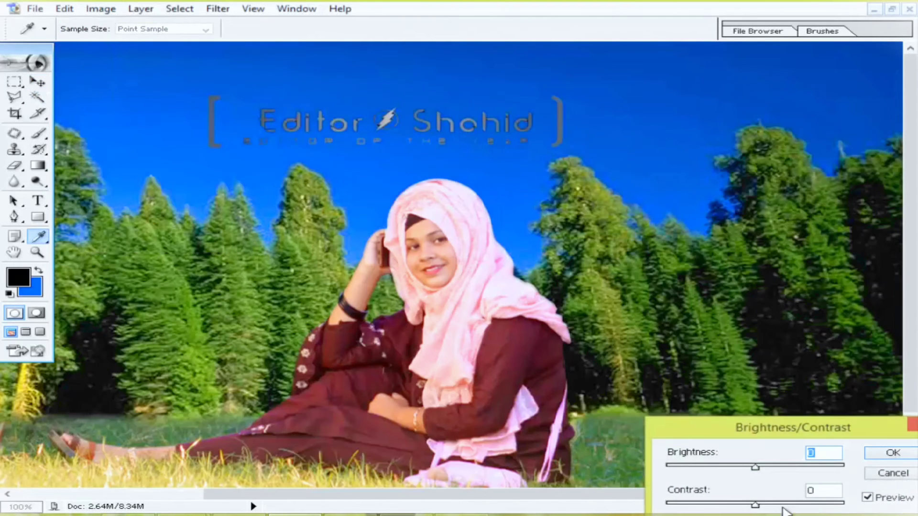
{"action": "left_click_drag", "start_coordinate": [783, 507], "coordinate": [821, 500]}
{"action": "left_click_drag", "start_coordinate": [770, 468], "coordinate": [805, 469]}
{"action": "key", "text": "Return"}
Enlarge the logo with Free Transform and position it in the sky above the woman.
{"action": "key", "text": "ctrl+minus"}
{"action": "left_click_drag", "start_coordinate": [557, 156], "coordinate": [521, 148]}
{"action": "key", "text": "ctrl+t"}
{"action": "left_click_drag", "start_coordinate": [580, 161], "coordinate": [615, 164]}
{"action": "key", "text": "Return"}
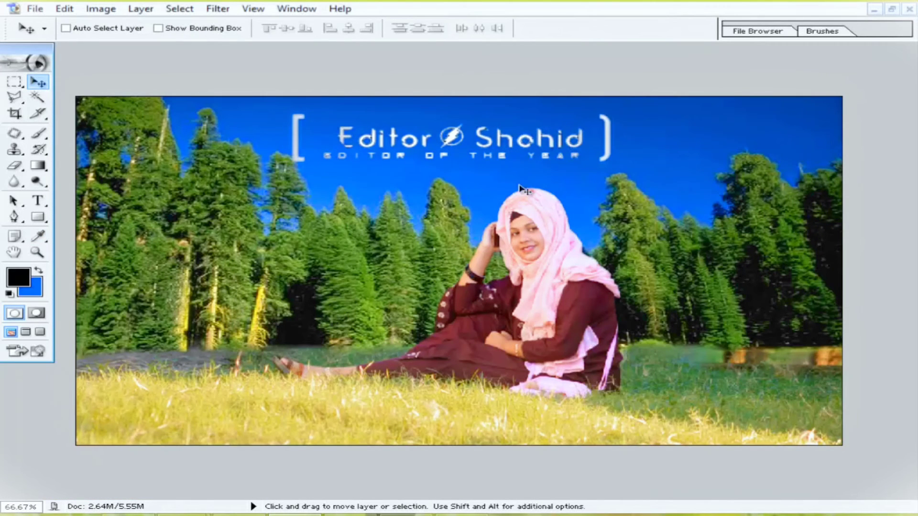
Show the layer list and add a drop shadow to the logo on Layer 2.
{"action": "left_click", "coordinate": [277, 9]}
{"action": "left_click", "coordinate": [318, 263]}
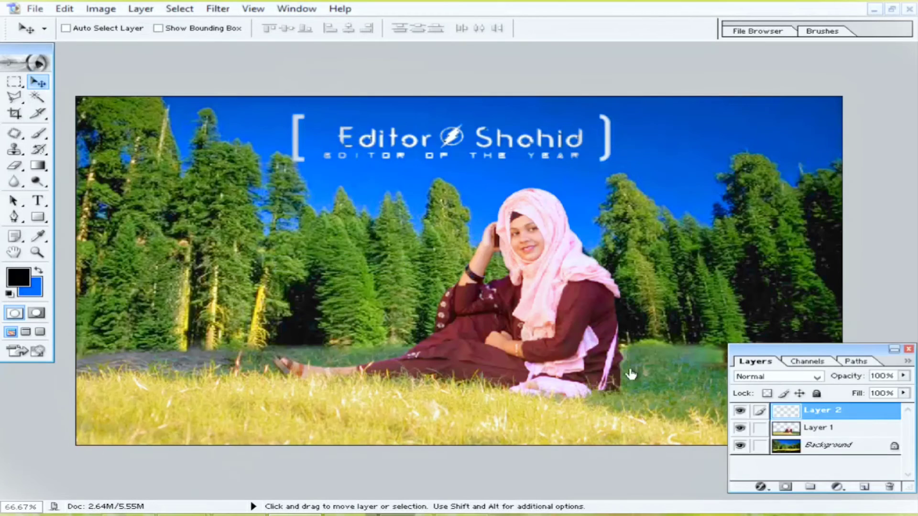
{"action": "left_click", "coordinate": [420, 325]}
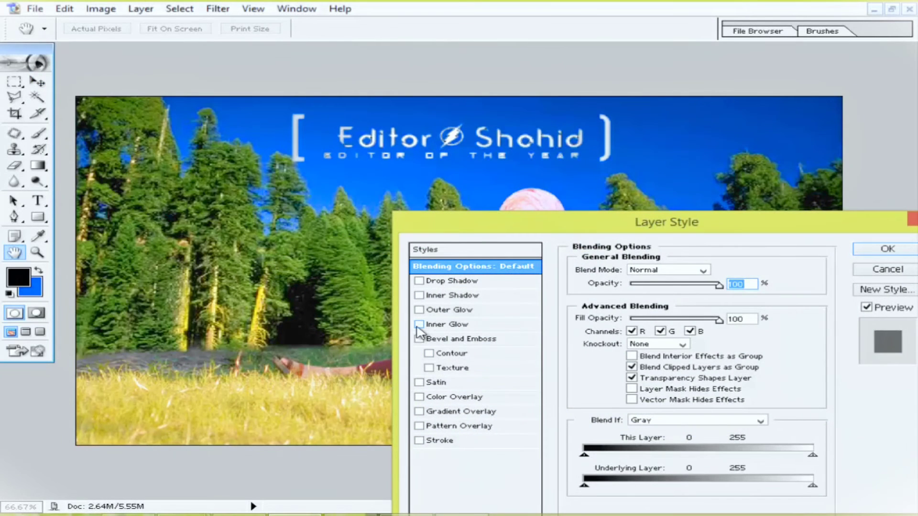
{"action": "left_click", "coordinate": [447, 324]}
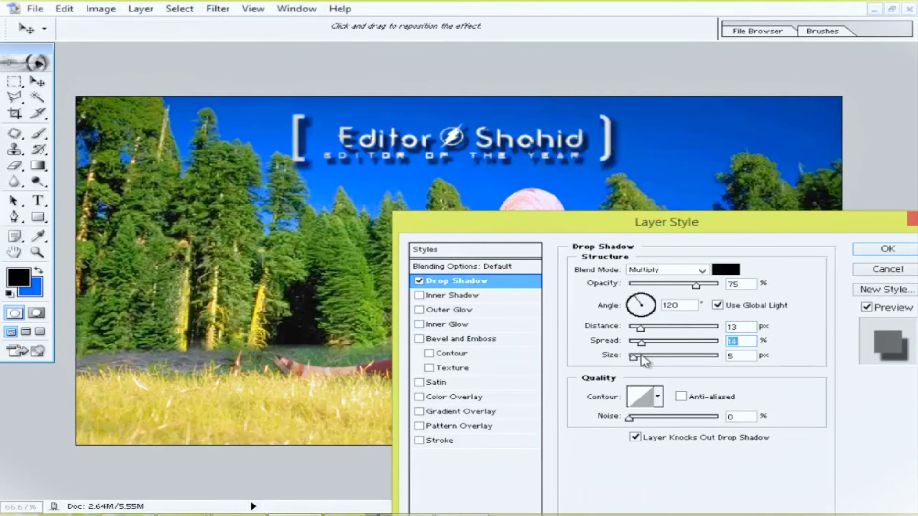
{"action": "left_click_drag", "start_coordinate": [646, 354], "coordinate": [674, 294]}
Try red, green and yellow colors for the logo's drop shadow and return it to black.
{"action": "left_click", "coordinate": [721, 272]}
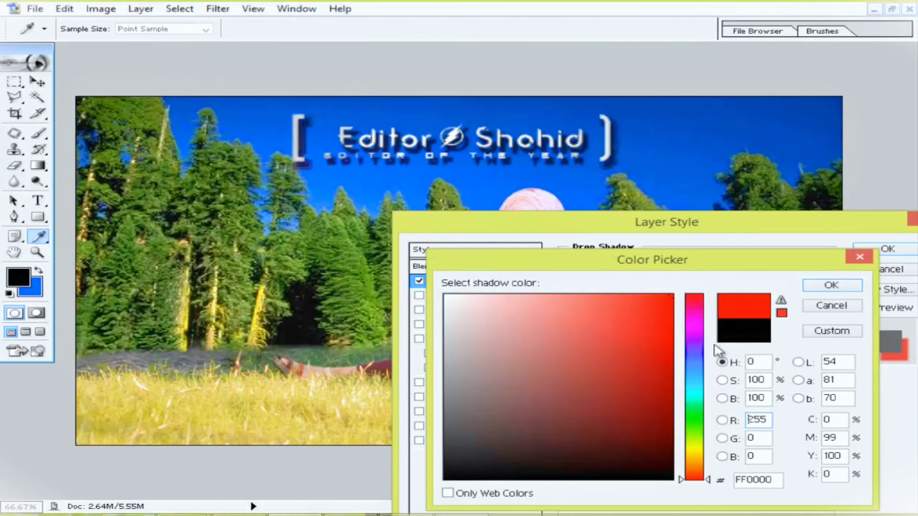
{"action": "left_click", "coordinate": [695, 417]}
{"action": "left_click", "coordinate": [695, 455]}
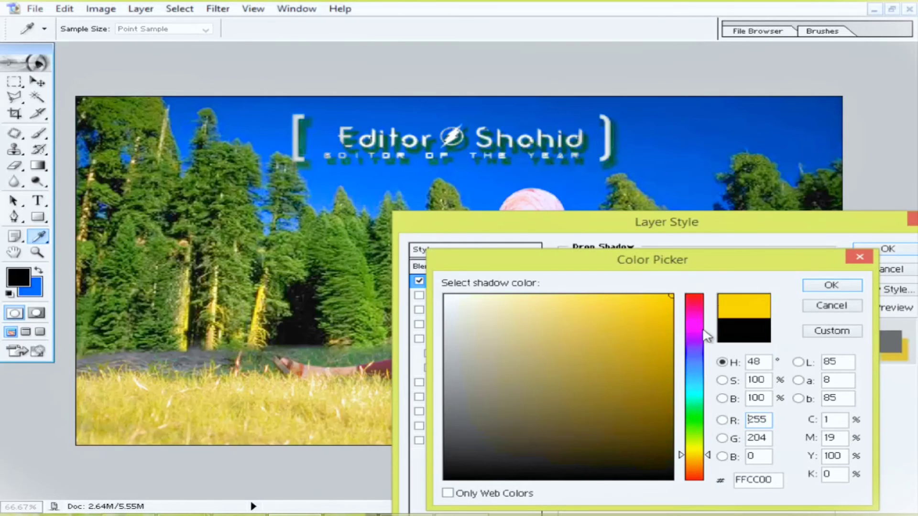
{"action": "left_click", "coordinate": [694, 294]}
{"action": "left_click_drag", "start_coordinate": [639, 352], "coordinate": [426, 496]}
{"action": "left_click", "coordinate": [832, 285]}
Set the logo's drop shadow to 64% opacity, 8 px distance, 34% spread and 3 px size.
{"action": "mouse_move", "coordinate": [696, 286]}
{"action": "left_mouse_down"}
{"action": "mouse_move", "coordinate": [675, 286]}
{"action": "mouse_move", "coordinate": [686, 286]}
{"action": "left_mouse_up"}
{"action": "left_click_drag", "start_coordinate": [643, 329], "coordinate": [658, 347]}
{"action": "mouse_move", "coordinate": [634, 357]}
{"action": "left_mouse_down"}
{"action": "mouse_move", "coordinate": [660, 358]}
{"action": "mouse_move", "coordinate": [633, 357]}
{"action": "left_mouse_up"}
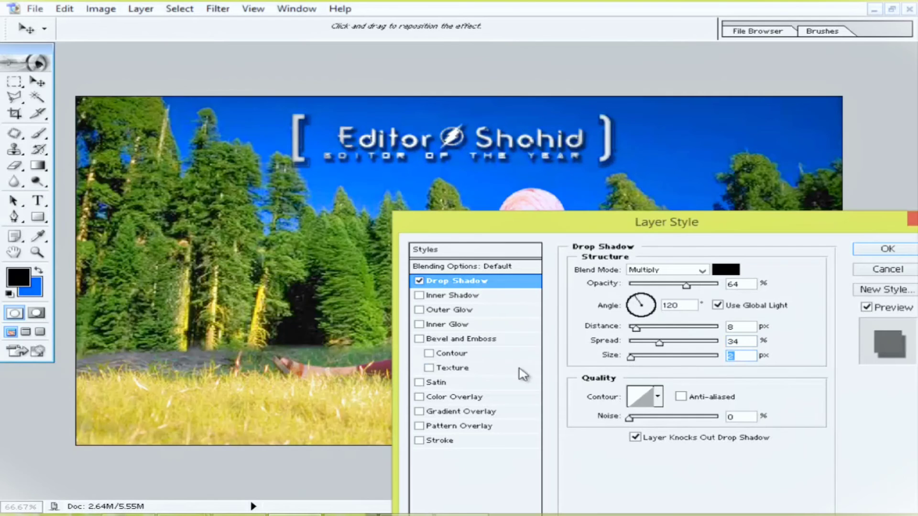
{"action": "key", "text": "Return"}
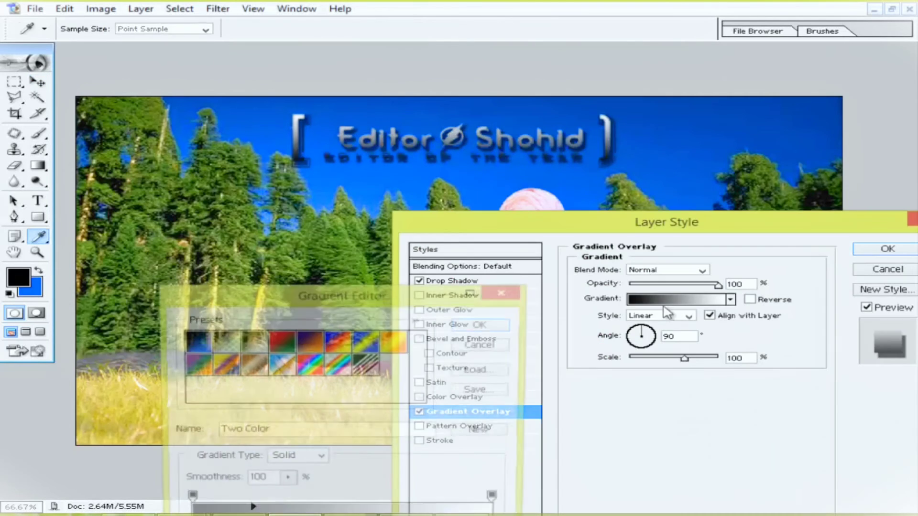
Try gradient overlay presets such as Orange, Yellow, Orange and Copper on the logo, then discard the overlay.
{"action": "left_click", "coordinate": [395, 342]}
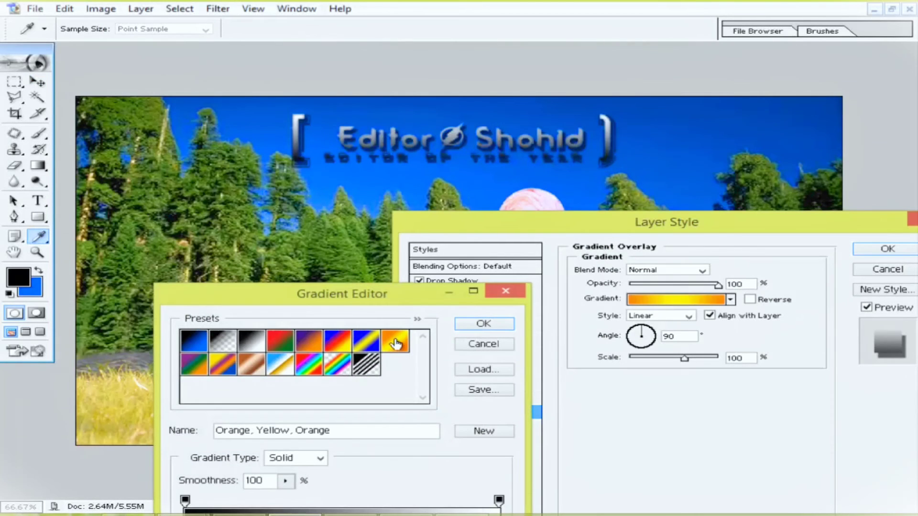
{"action": "left_click", "coordinate": [366, 341]}
{"action": "left_click", "coordinate": [396, 341]}
{"action": "left_click", "coordinate": [309, 341]}
{"action": "left_click", "coordinate": [279, 341]}
{"action": "left_click", "coordinate": [251, 366]}
{"action": "left_click", "coordinate": [250, 365]}
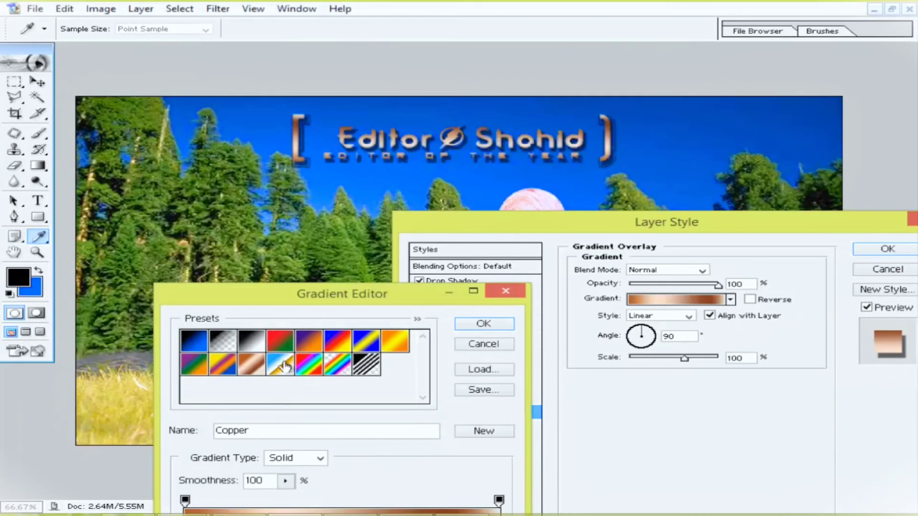
{"action": "left_click", "coordinate": [483, 344]}
{"action": "left_click", "coordinate": [420, 412]}
Try a pattern overlay and a stroke on the logo, and switch both effects off again.
{"action": "left_click", "coordinate": [420, 426]}
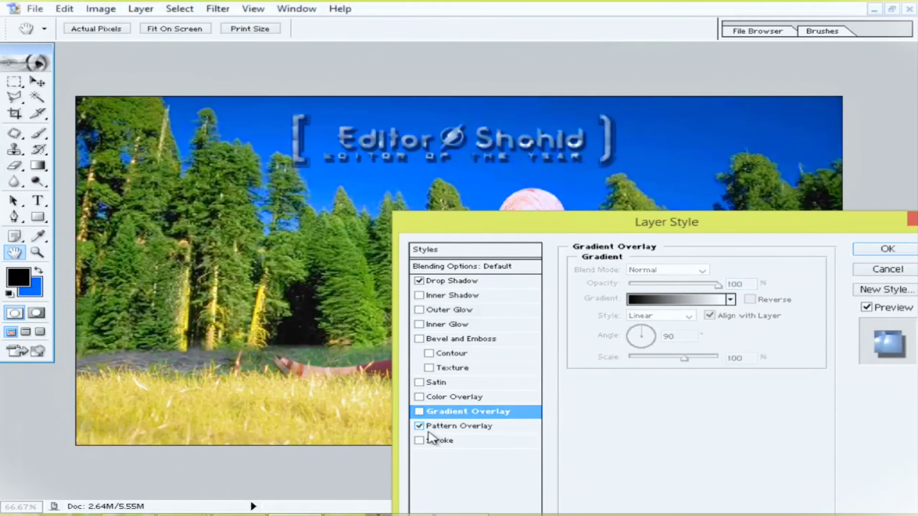
{"action": "left_click", "coordinate": [419, 412]}
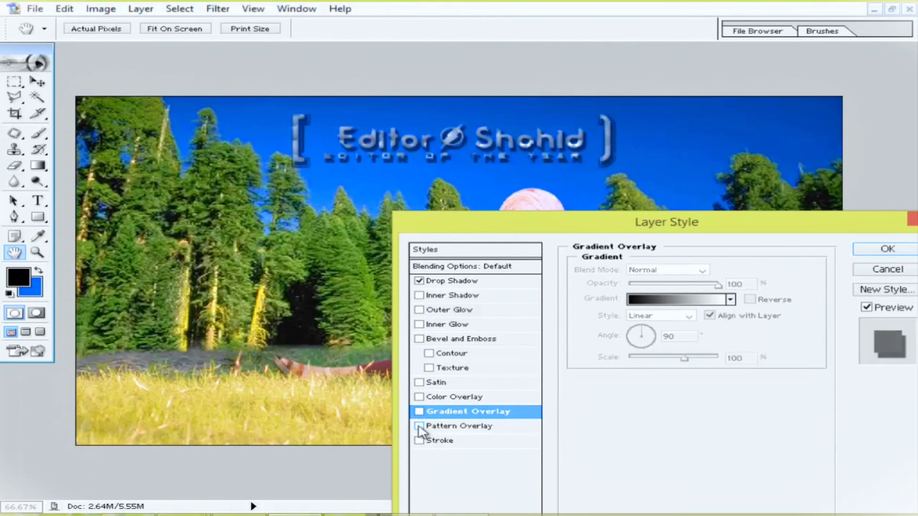
{"action": "left_click", "coordinate": [419, 441]}
{"action": "left_click", "coordinate": [421, 440]}
Make Layer 2 active and shift the logo slightly to the right in the sky.
{"action": "right_click", "coordinate": [543, 141]}
{"action": "left_click", "coordinate": [572, 152]}
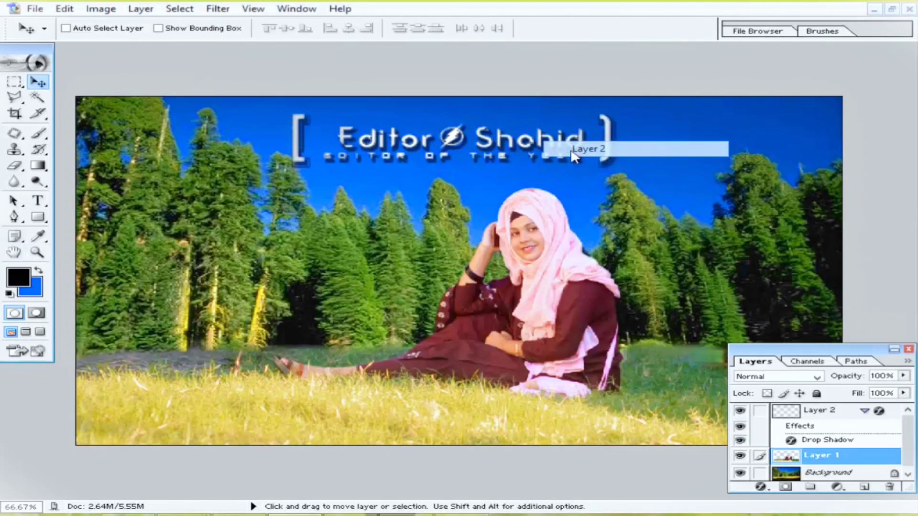
{"action": "left_click_drag", "start_coordinate": [537, 137], "coordinate": [557, 167]}
{"action": "key", "text": "ctrl+minus"}
{"action": "left_click", "coordinate": [552, 213], "text": "alt"}
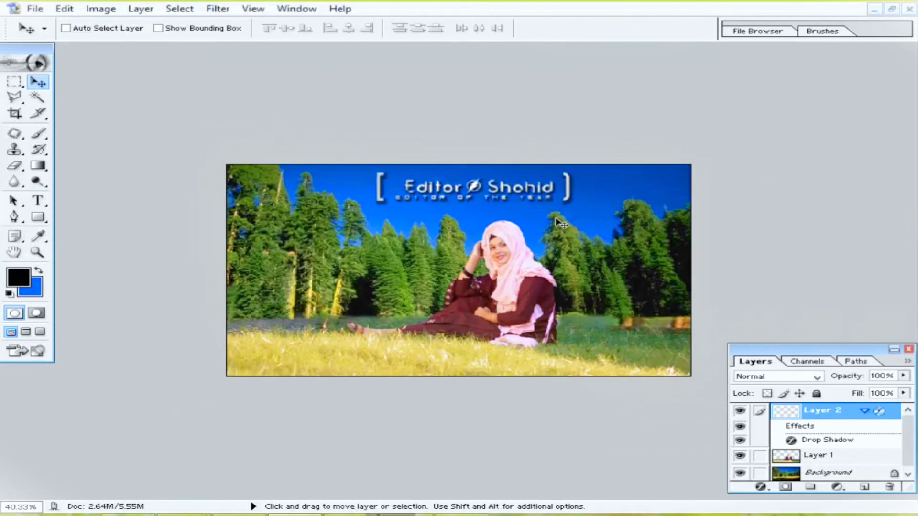
Save a copy of the finished composite to the Desktop as a JPEG named 2022.
{"action": "left_click", "coordinate": [35, 9]}
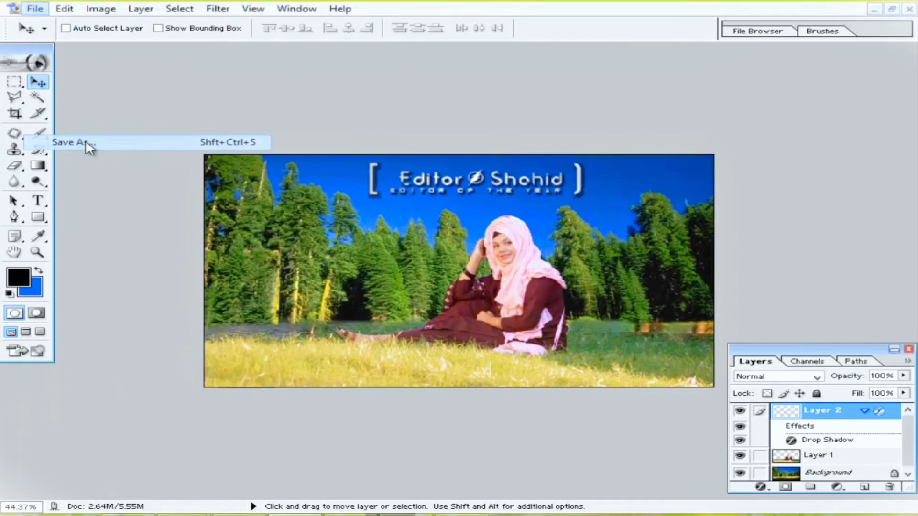
{"action": "left_click", "coordinate": [86, 143]}
{"action": "left_click", "coordinate": [628, 311]}
{"action": "left_click", "coordinate": [617, 374]}
{"action": "type", "text": "2022"}
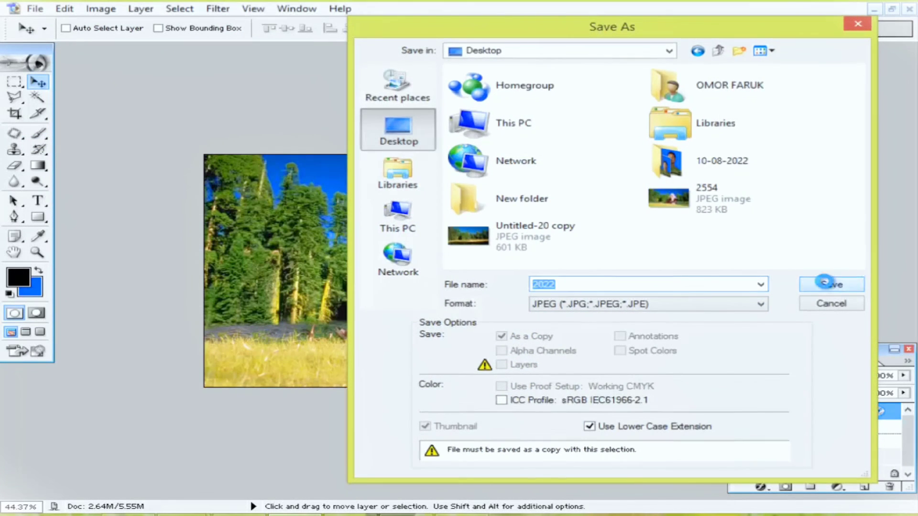
{"action": "left_click", "coordinate": [830, 285]}
{"action": "key", "text": "Return"}
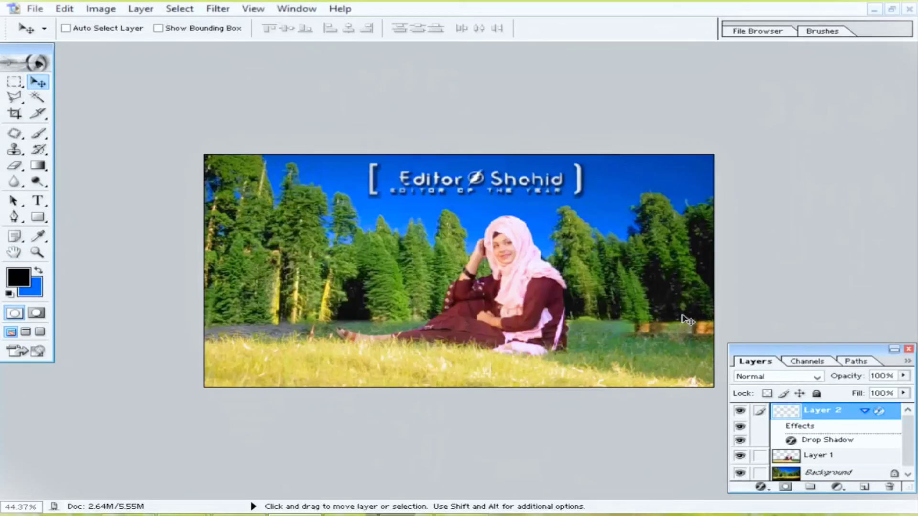